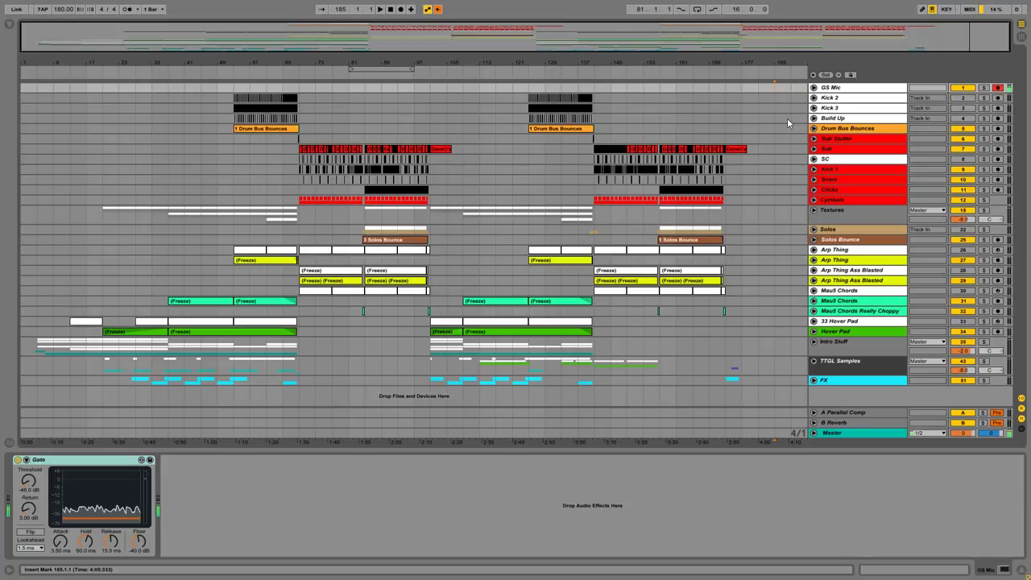
click(815, 362)
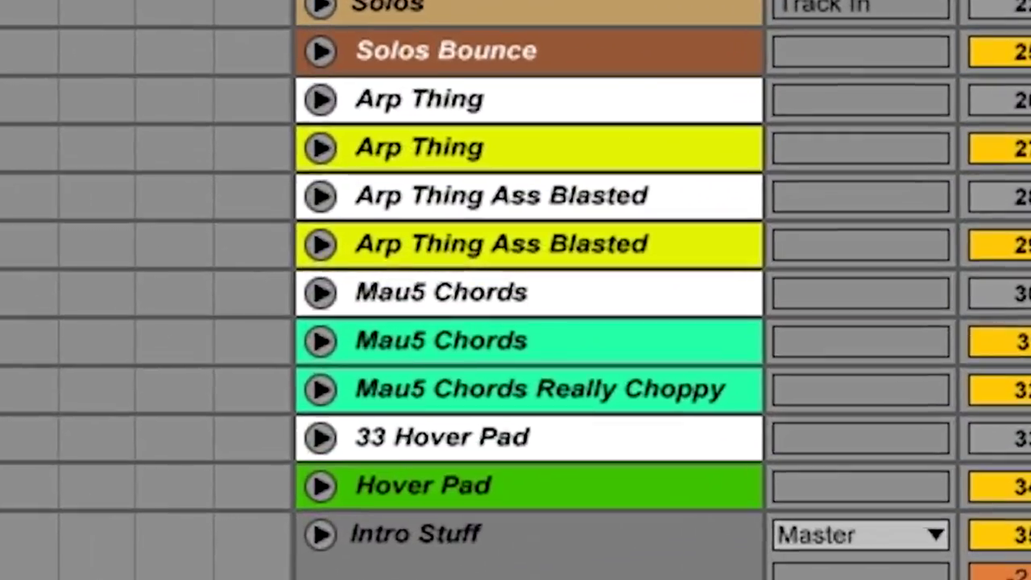
scroll(745, 316, down, 3)
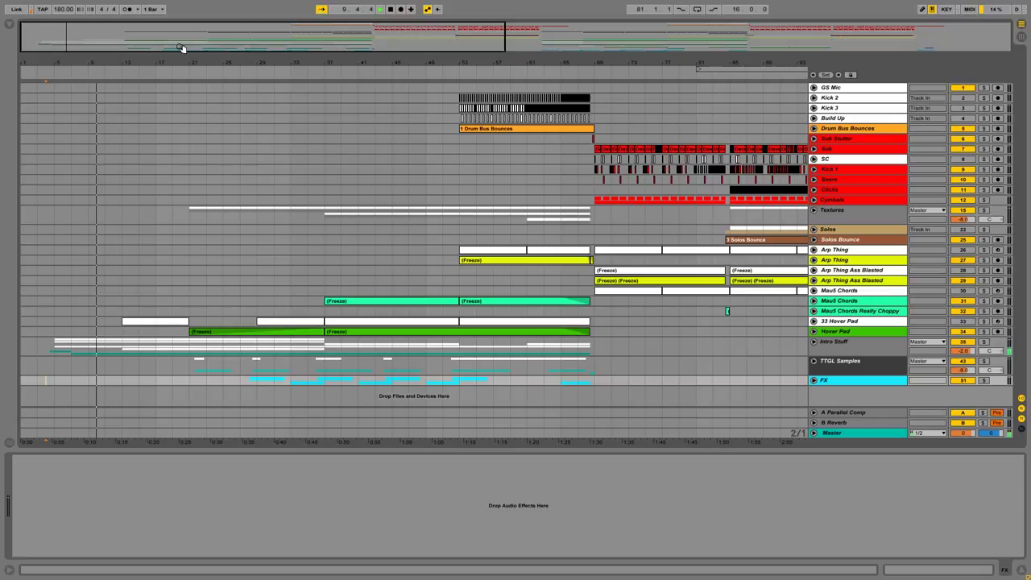
Zoom the arrangement in on the intro around the playhead and turn on Follow for playback
drag(92, 34, 316, 25)
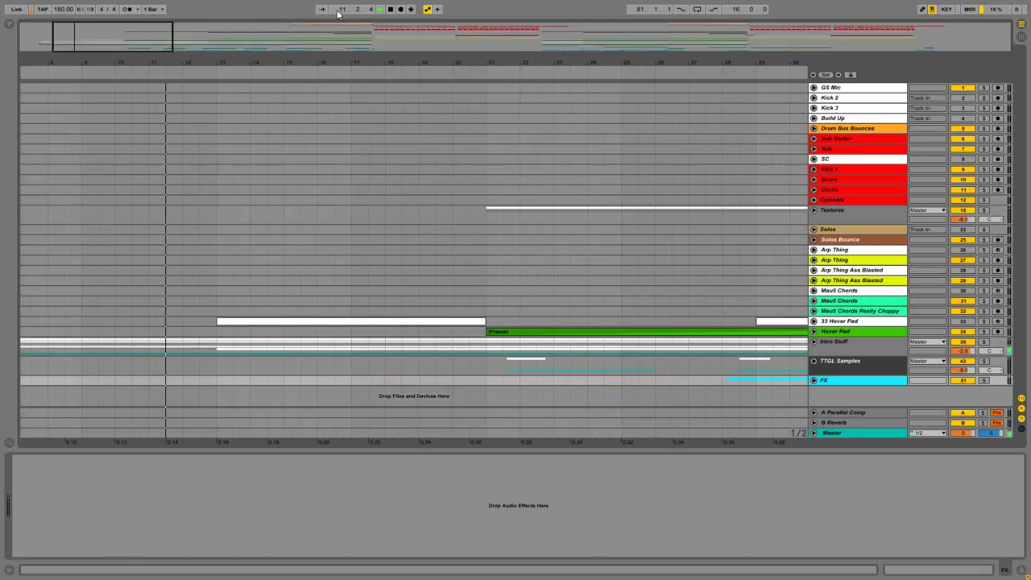
click(322, 10)
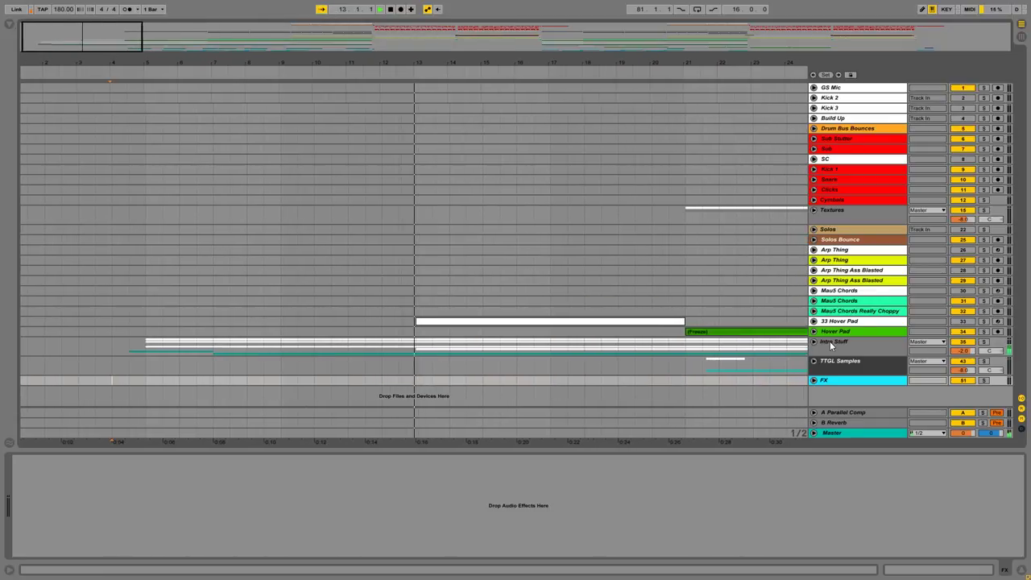
Unfold the Intro Stuff group and its Intro Bounce track, and make the Intro Bounce lane taller
click(814, 342)
scroll(730, 287, down, 4)
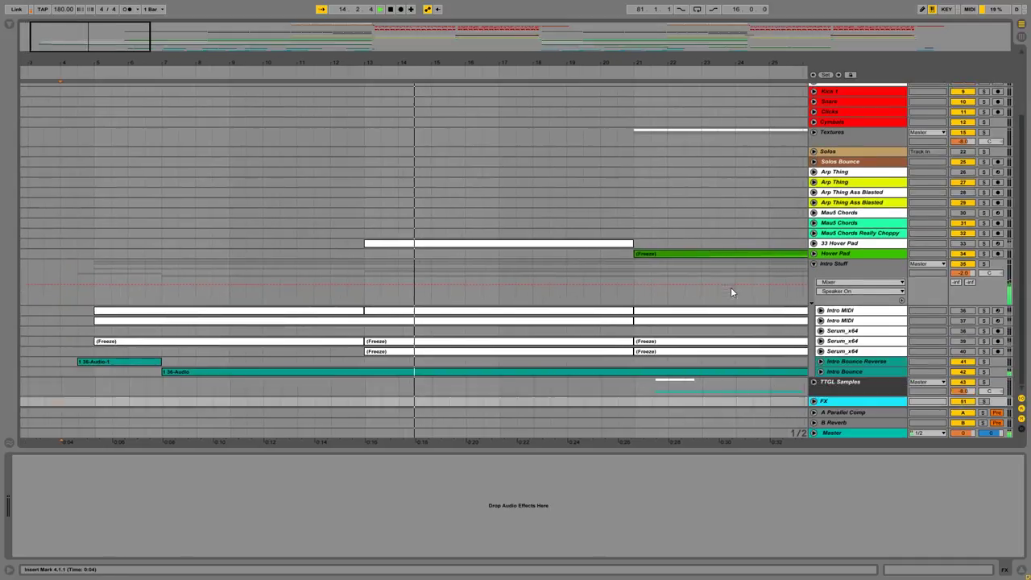
click(821, 372)
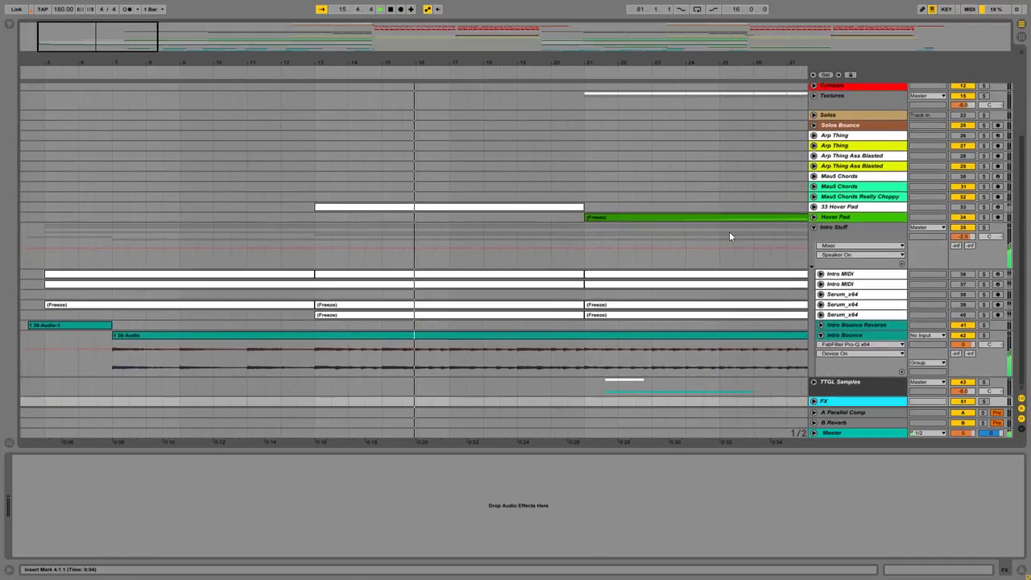
drag(835, 377, 835, 396)
scroll(732, 325, down, 2)
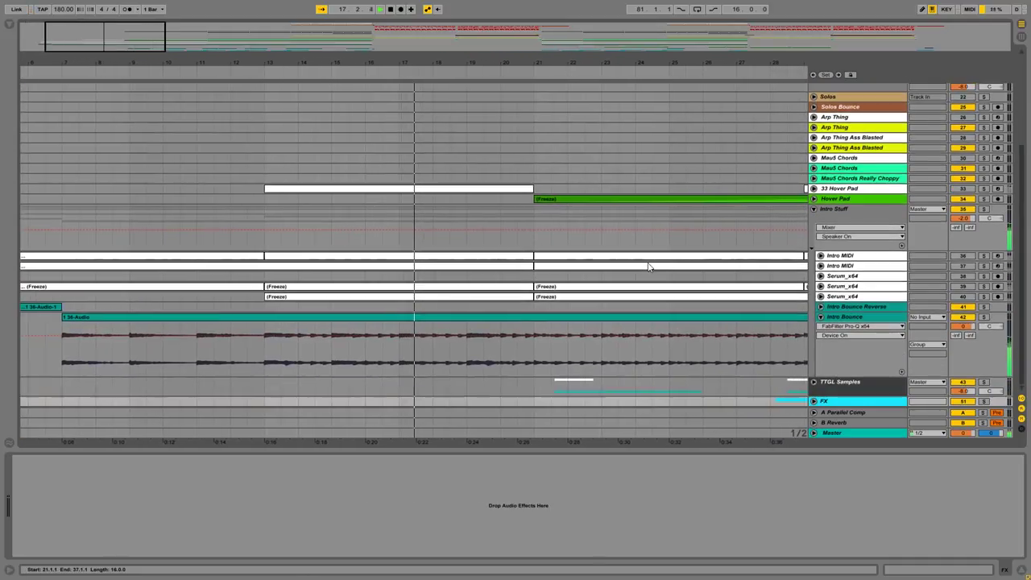
Unfold the green Hover Pad track to display its waveform
scroll(687, 287, up, 6)
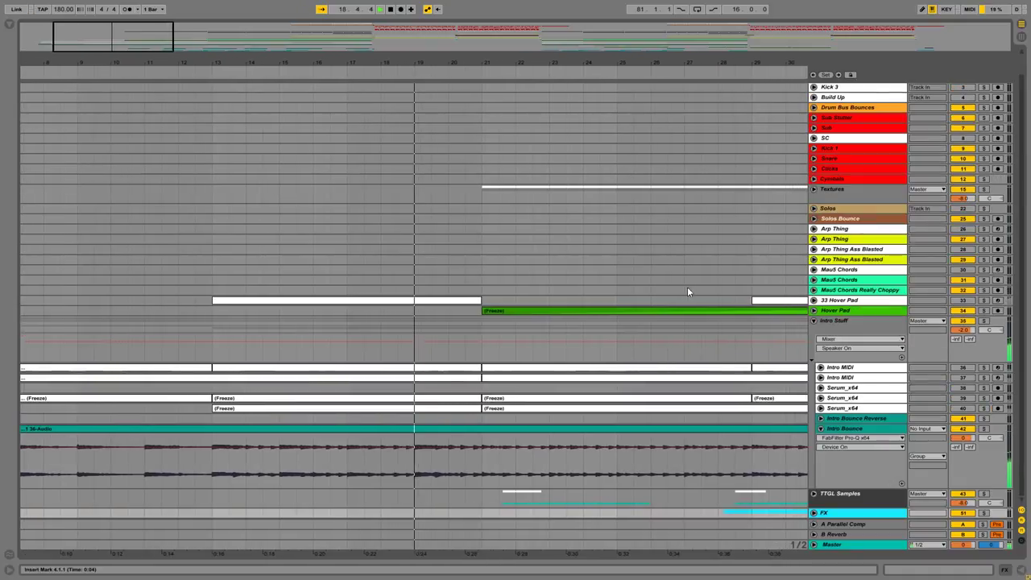
click(814, 310)
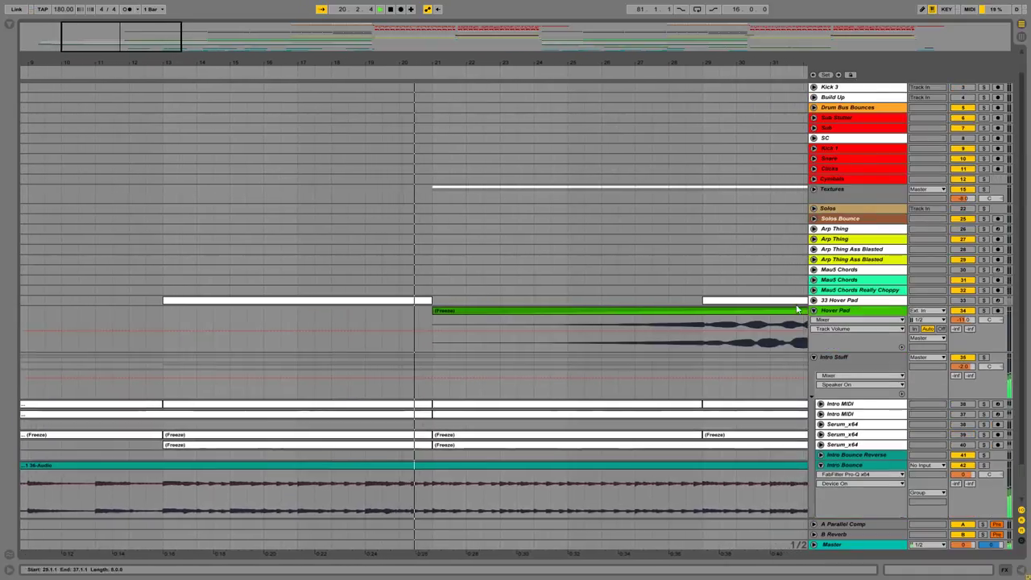
scroll(659, 207, down, 2)
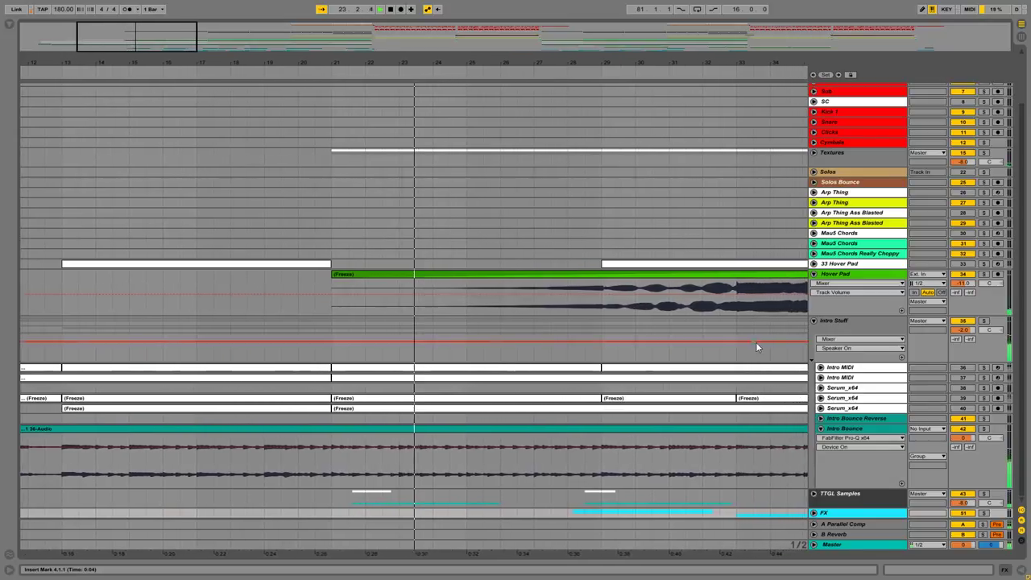
Unfold the TTGL Samples group and the upper teal TTGL track inside it
click(814, 494)
scroll(698, 317, down, 3)
scroll(699, 316, down, 1)
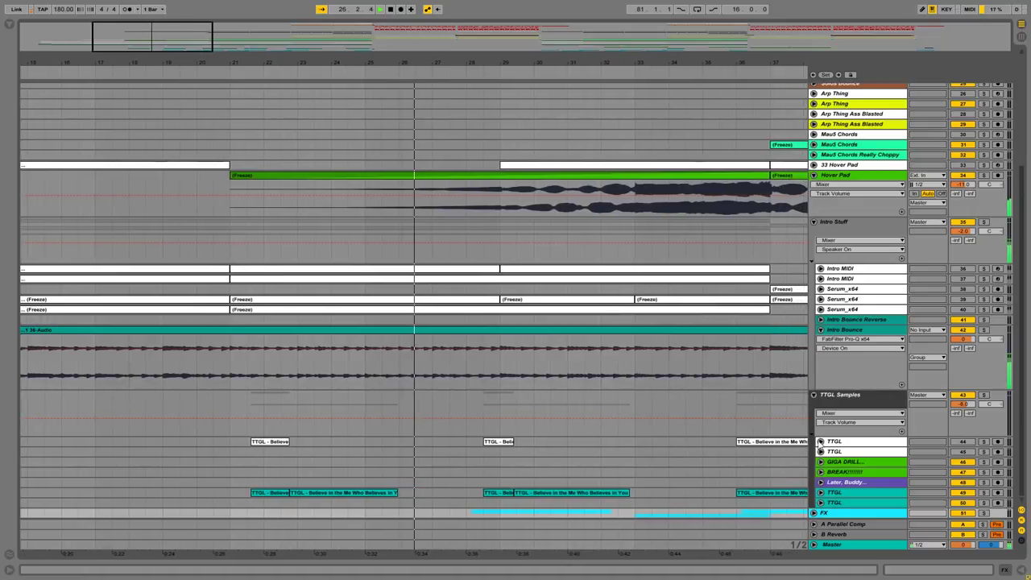
click(822, 492)
scroll(741, 353, down, 2)
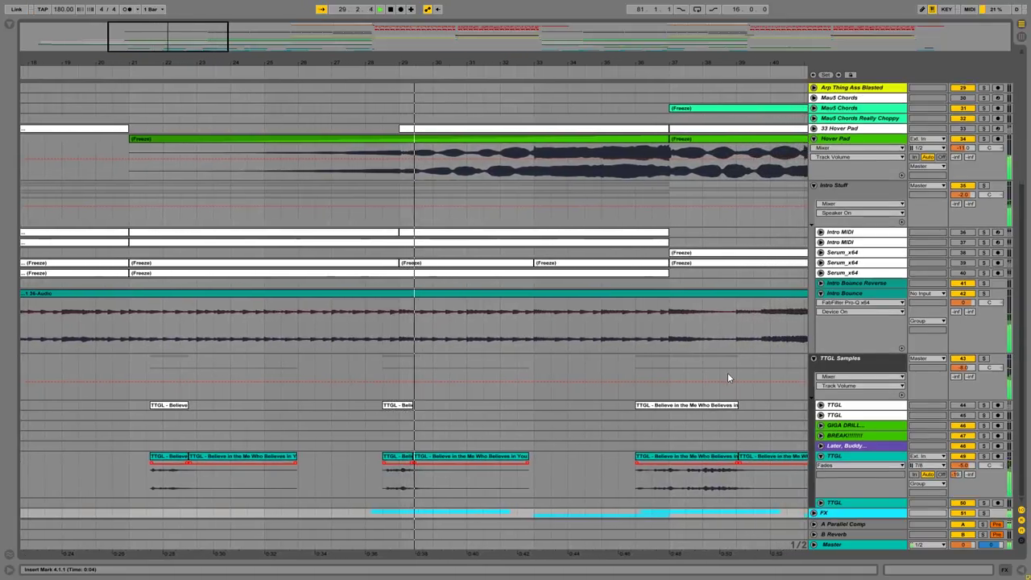
Unfold the FX group together with its FX 1 and FX 2 tracks
click(815, 514)
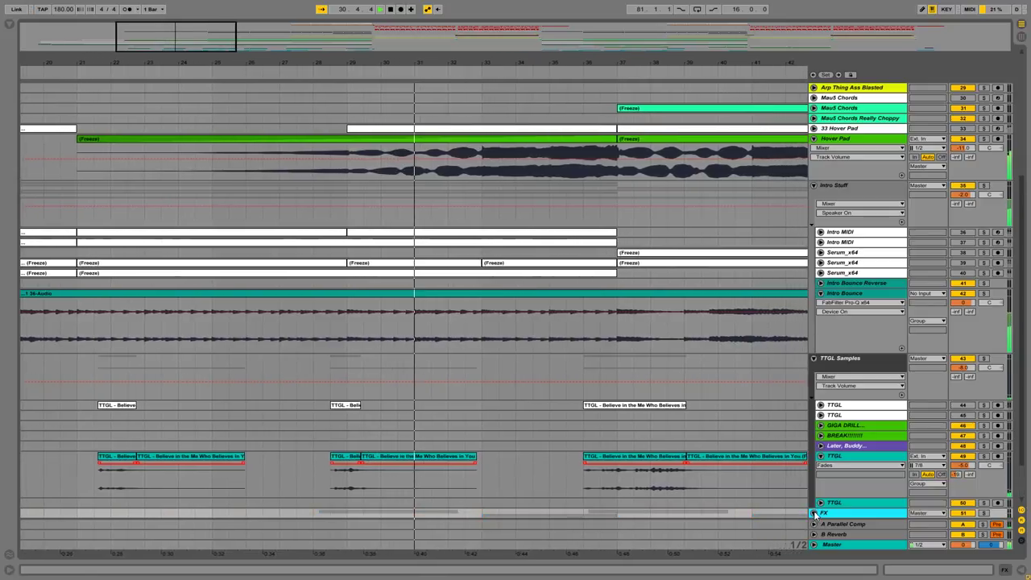
scroll(709, 376, down, 2)
click(821, 502)
scroll(822, 512, down, 2)
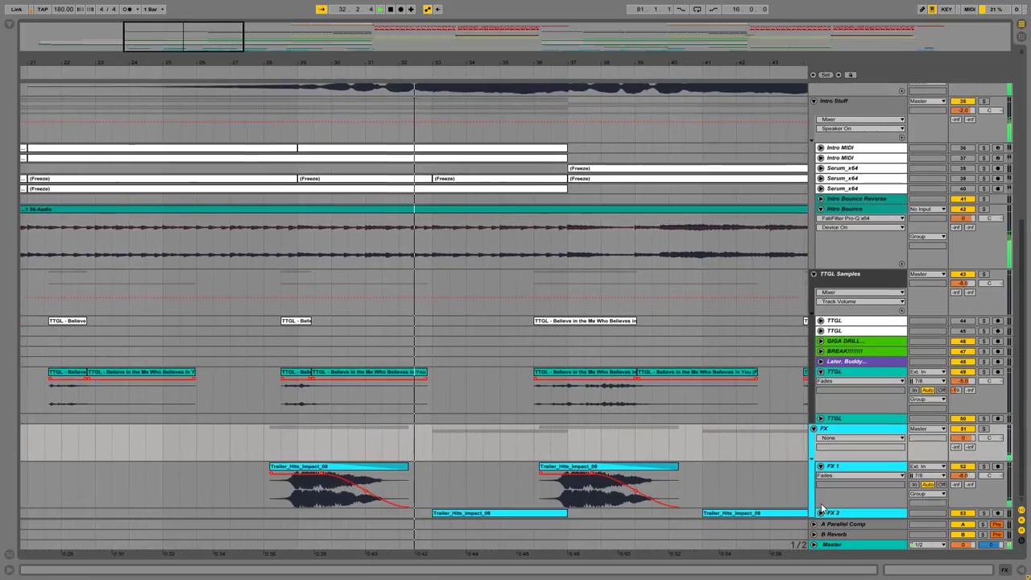
click(822, 513)
scroll(806, 500, down, 2)
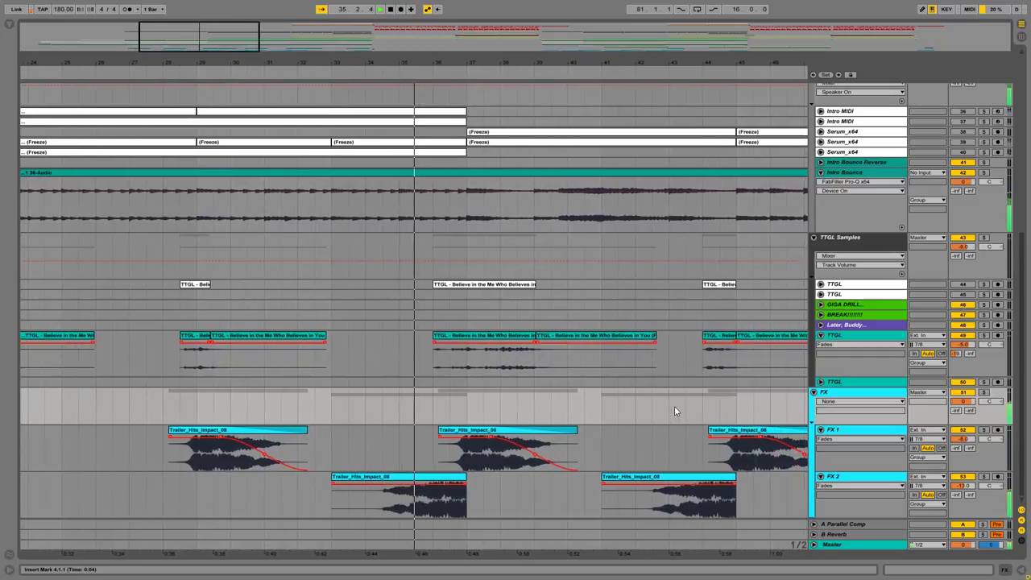
Unfold the teal Mau5 Chords track and the yellow Arp Thing track
scroll(675, 411, up, 1)
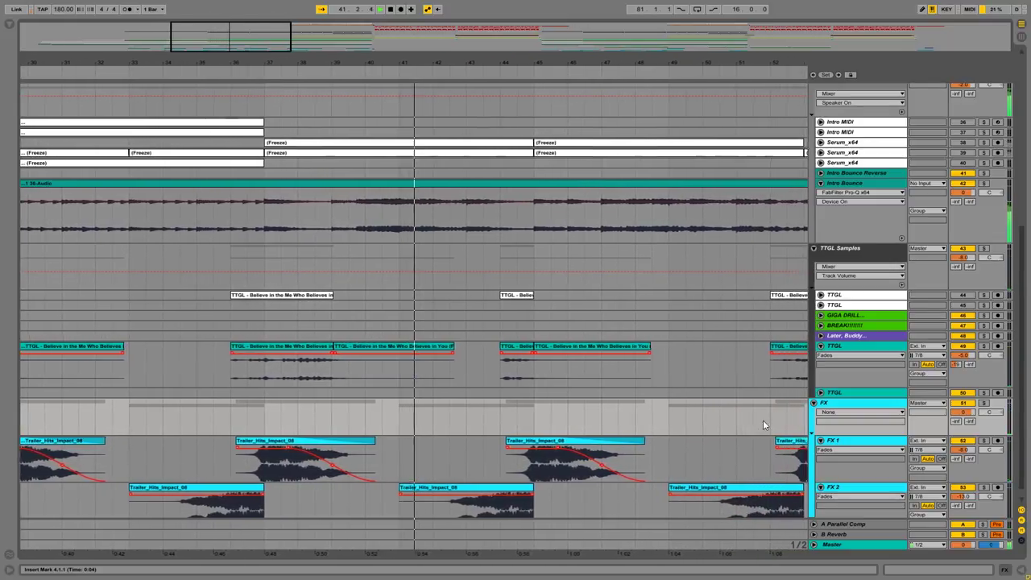
scroll(763, 426, up, 6)
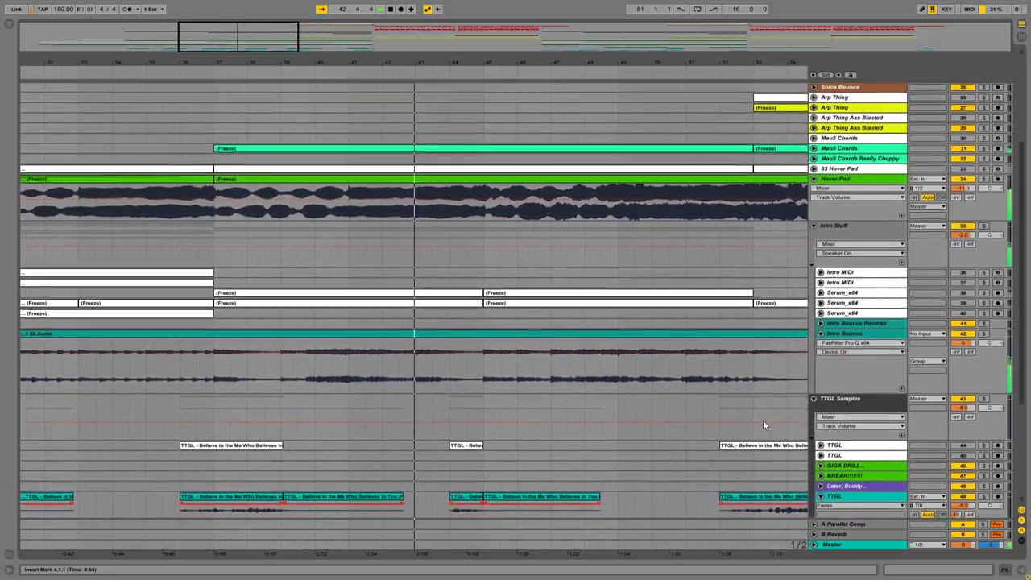
scroll(763, 425, up, 2)
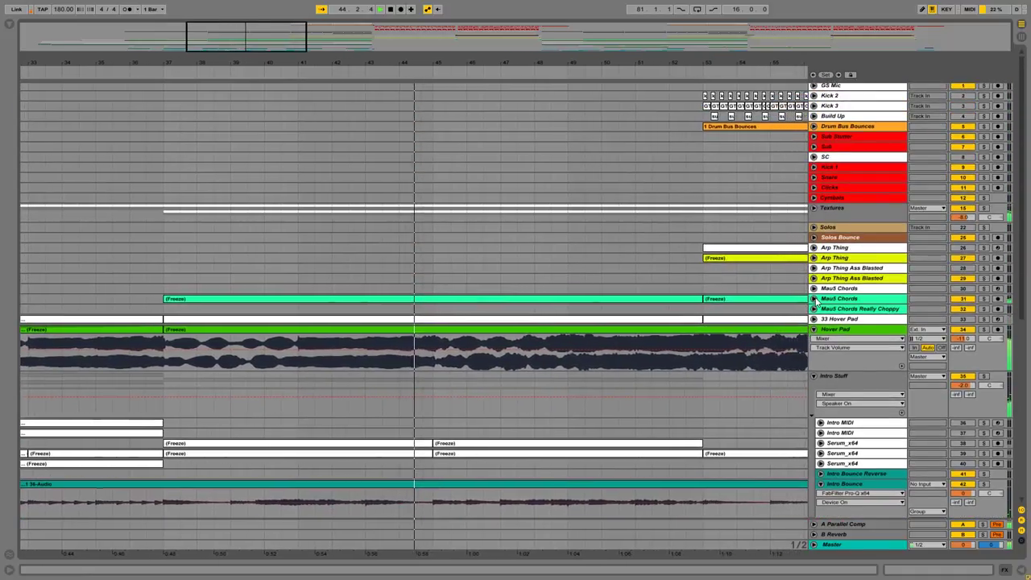
click(814, 299)
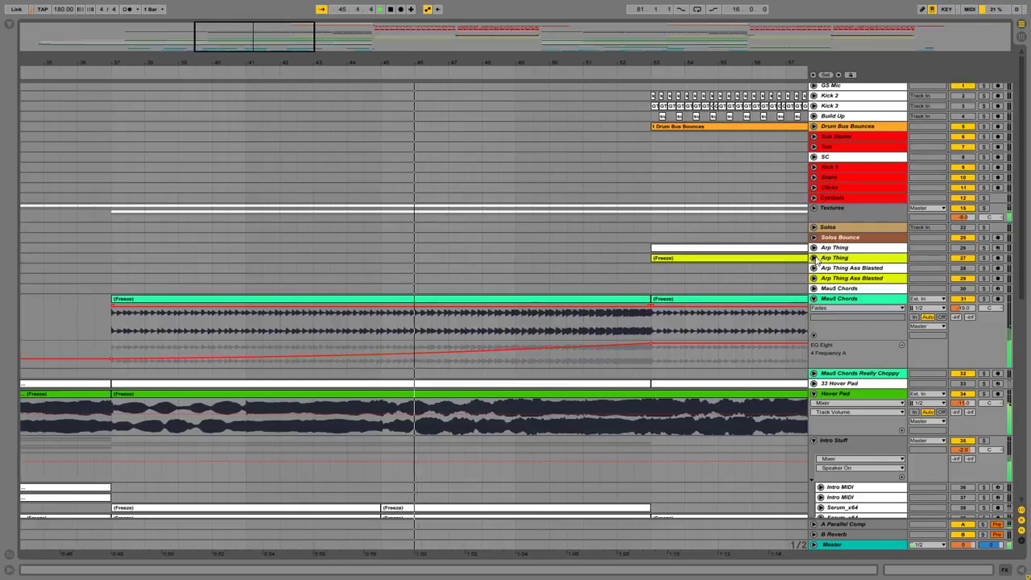
click(814, 258)
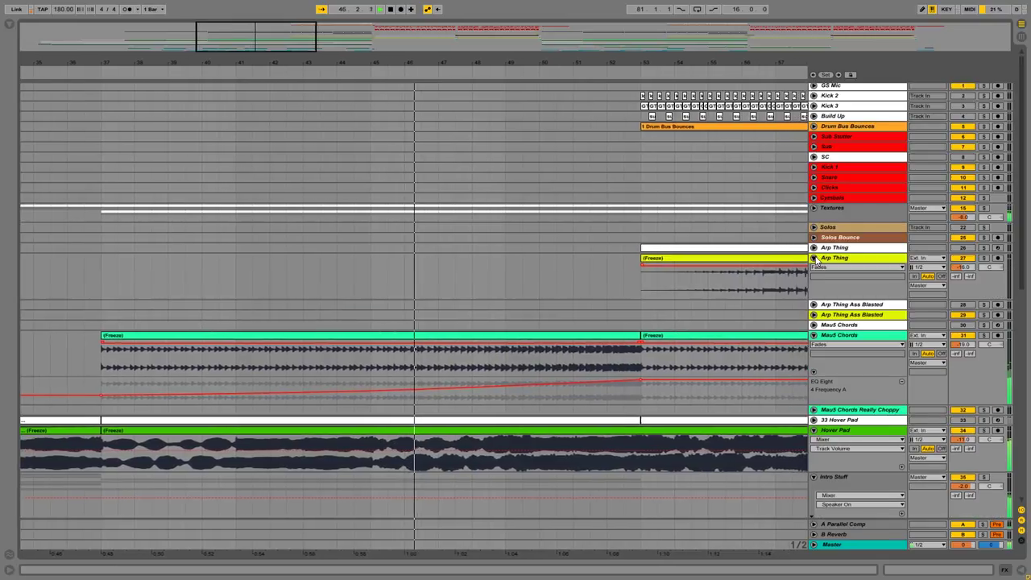
Unfold the Drum Bus Bounces track with its EQ Eight automation lanes
click(814, 127)
scroll(689, 228, down, 1)
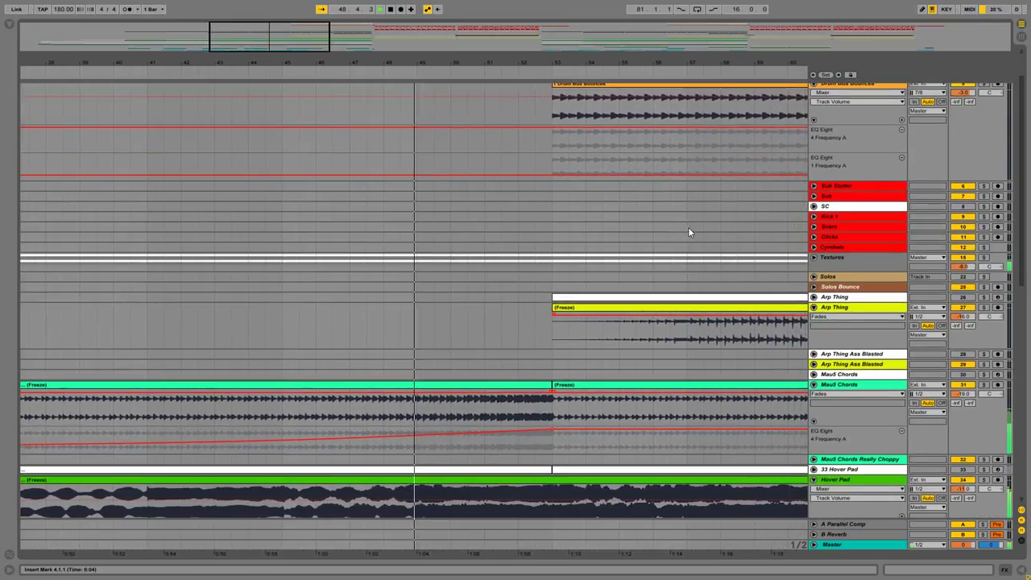
scroll(681, 234, down, 1)
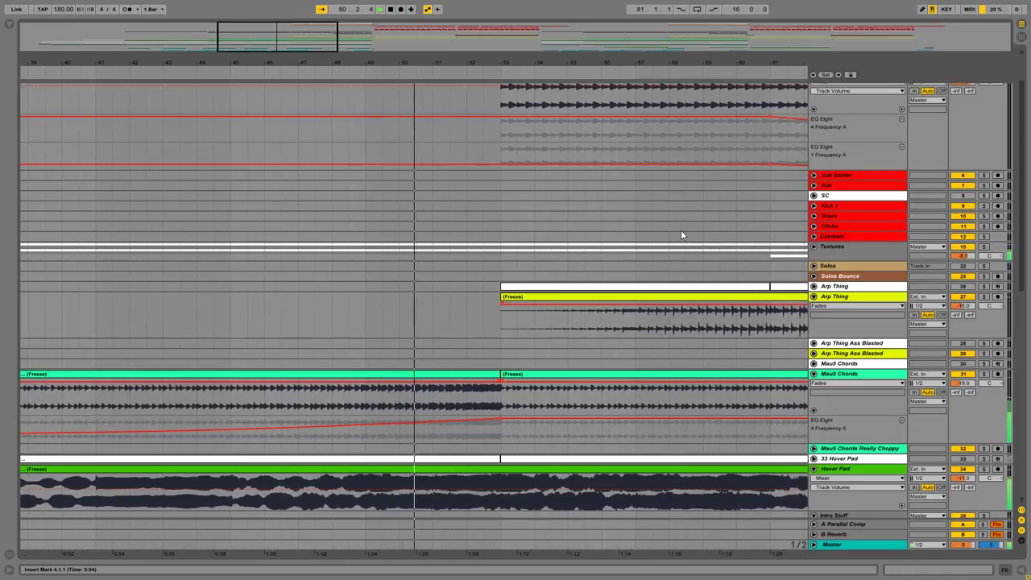
scroll(680, 233, up, 1)
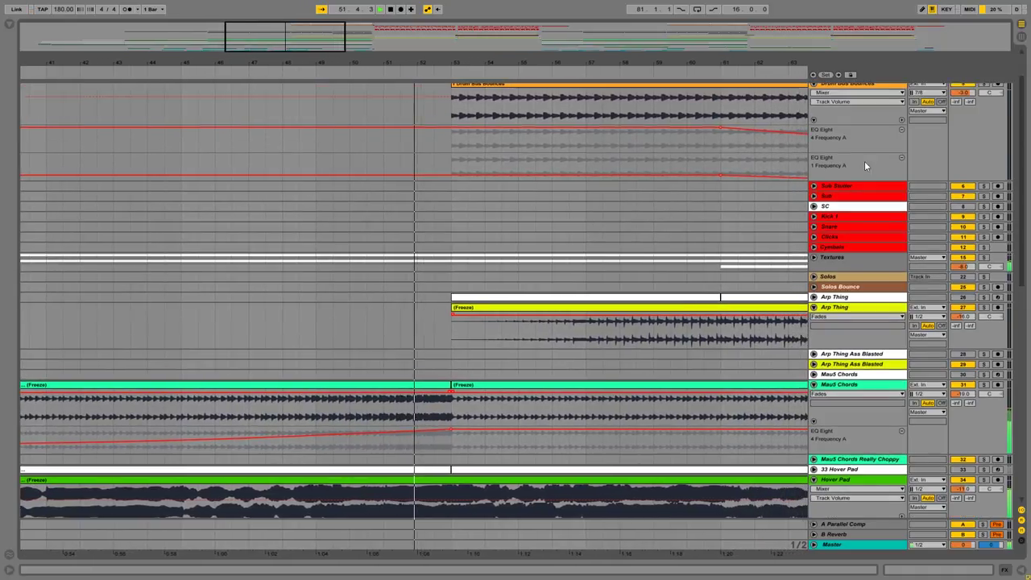
Hide the EQ Eight automation lanes of the Drum Bus Bounces track and show them again
click(814, 121)
scroll(760, 176, up, 1)
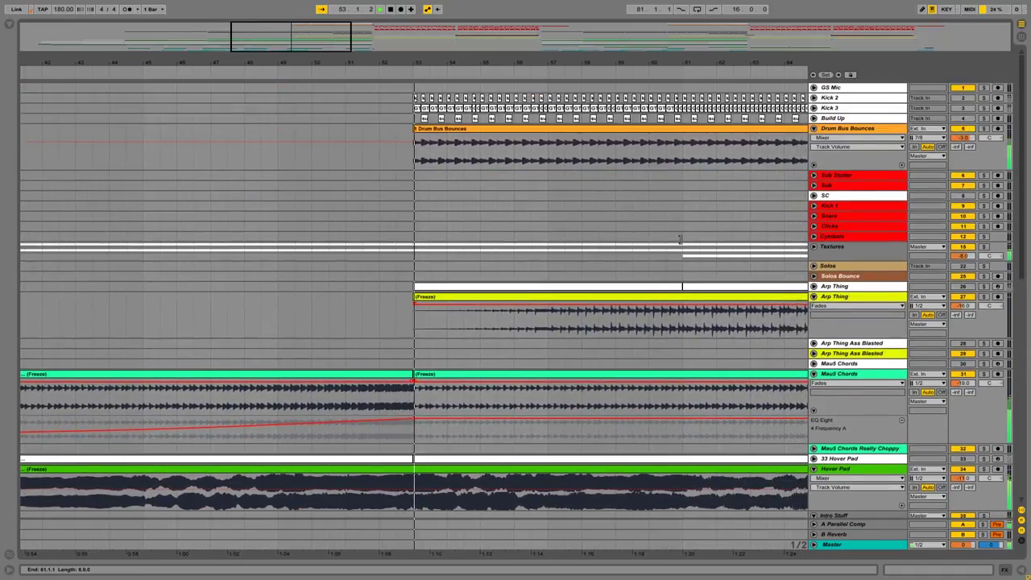
click(814, 167)
scroll(682, 212, down, 1)
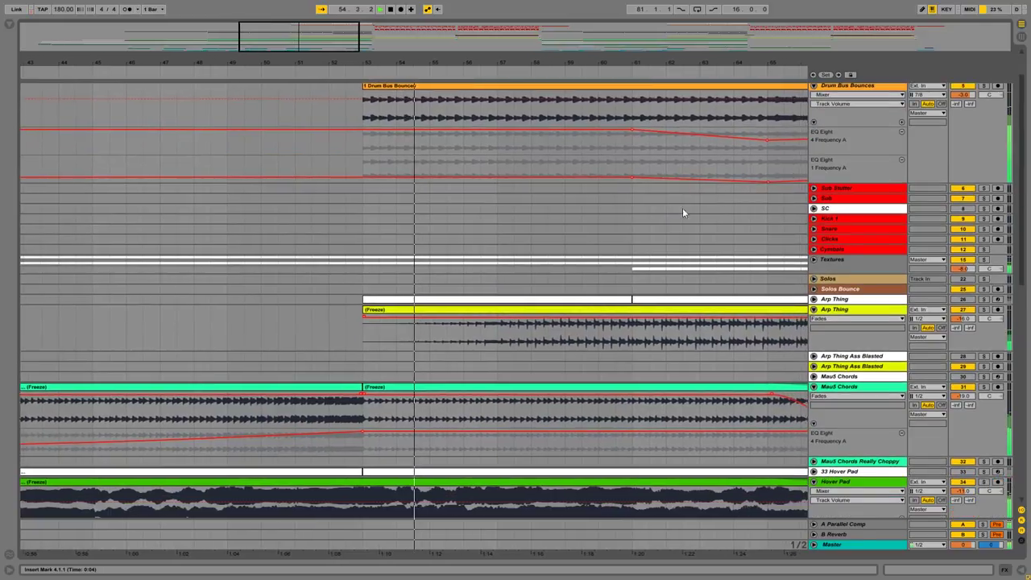
Select the Drum Bus Bounces track and show its EQ Eight device
click(849, 86)
click(983, 569)
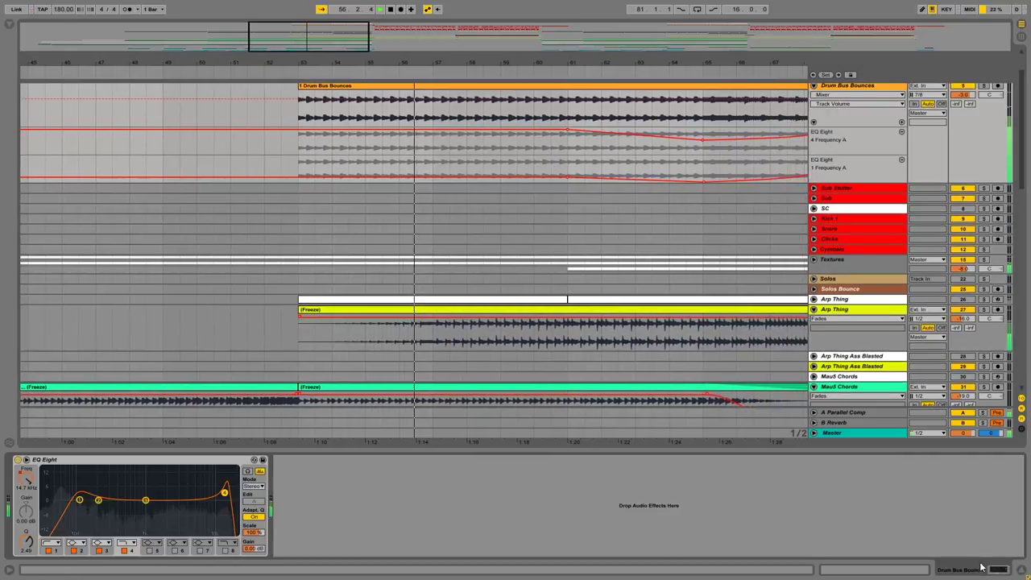
scroll(481, 200, up, 1)
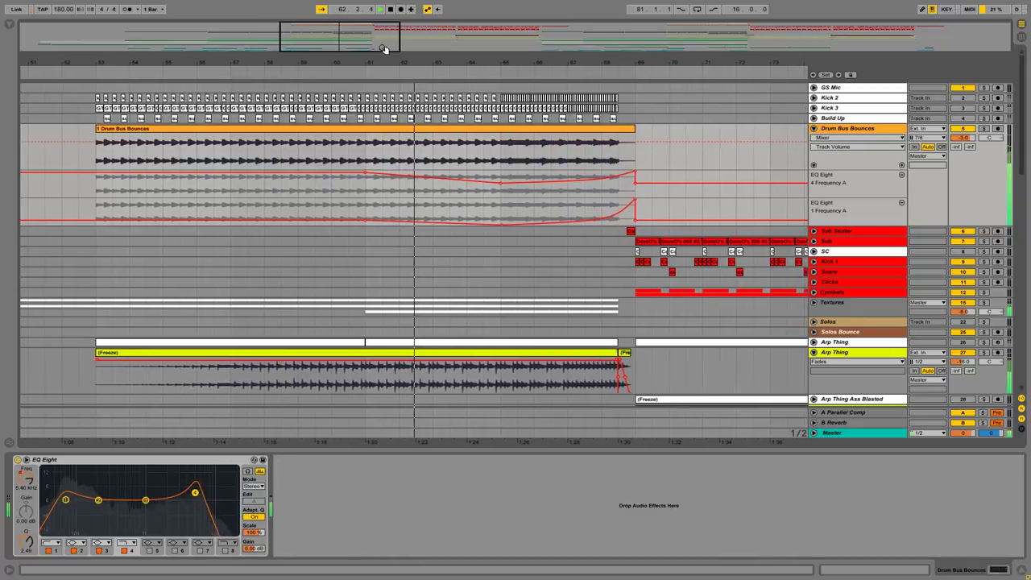
Examine how the drum, arp, chord and pad tracks end just before the drop at bar 69
scroll(372, 138, down, 1)
scroll(372, 137, down, 1)
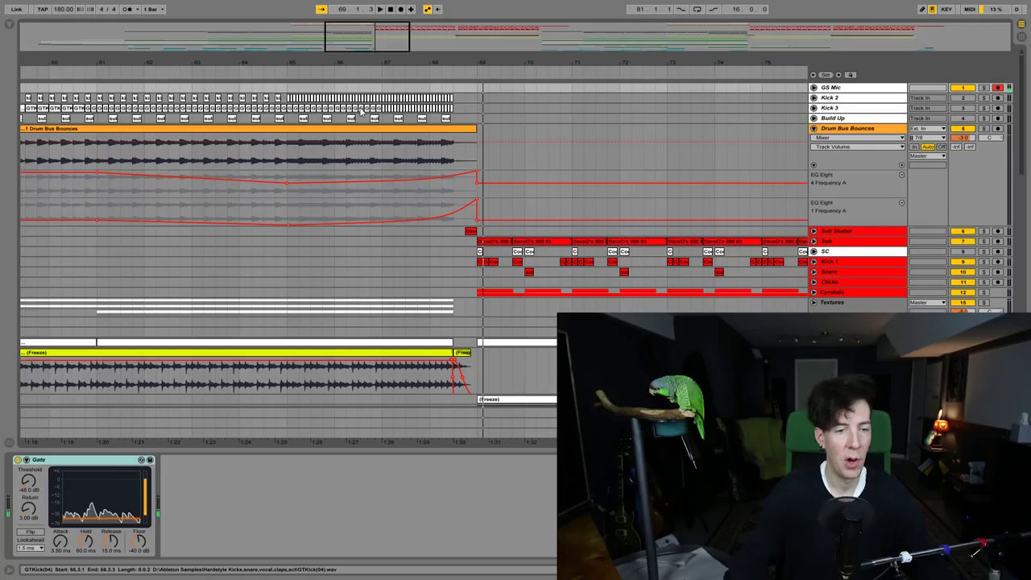
scroll(298, 149, down, 2)
drag(365, 33, 364, 72)
scroll(522, 207, down, 3)
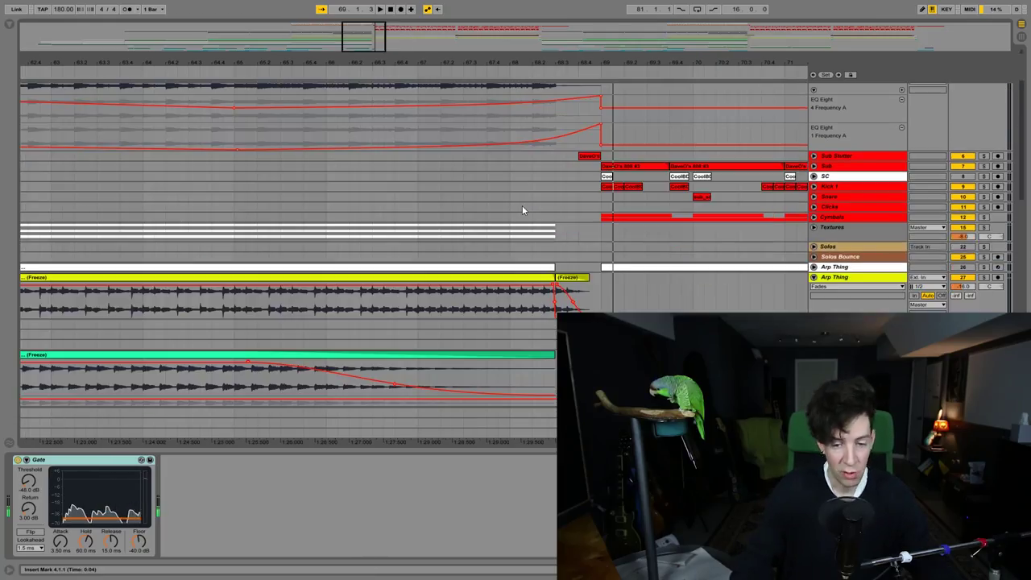
scroll(524, 206, down, 7)
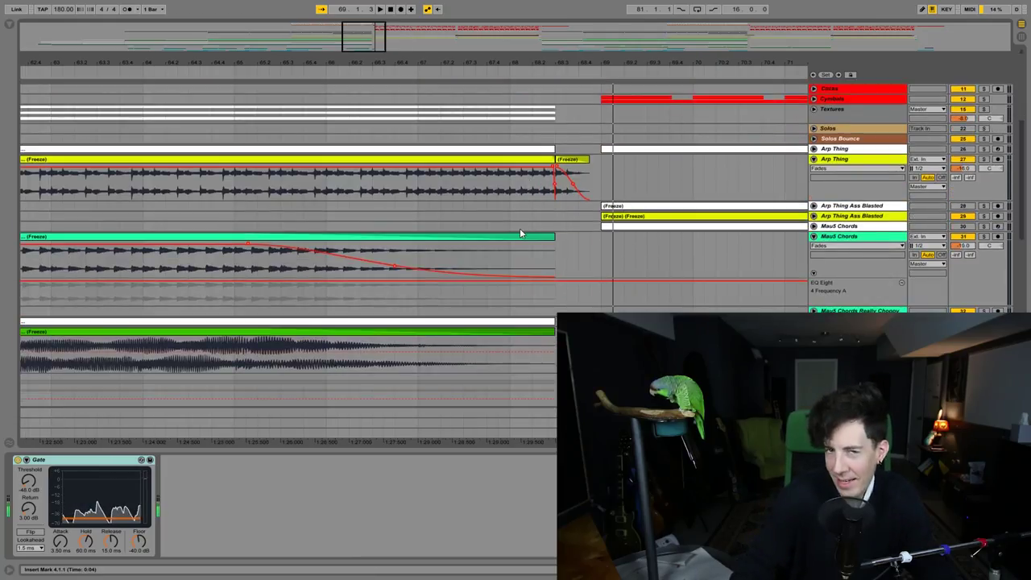
Select bars 61 to 66 in the EQ Eight automation lanes of the Drum Bus Bounces track
drag(367, 41, 313, 2)
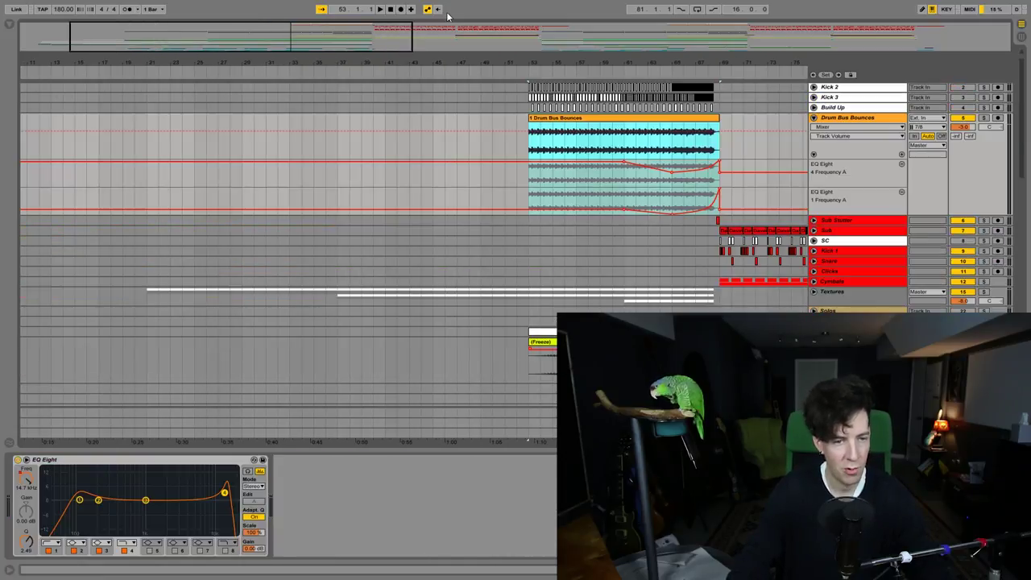
drag(367, 45, 382, 71)
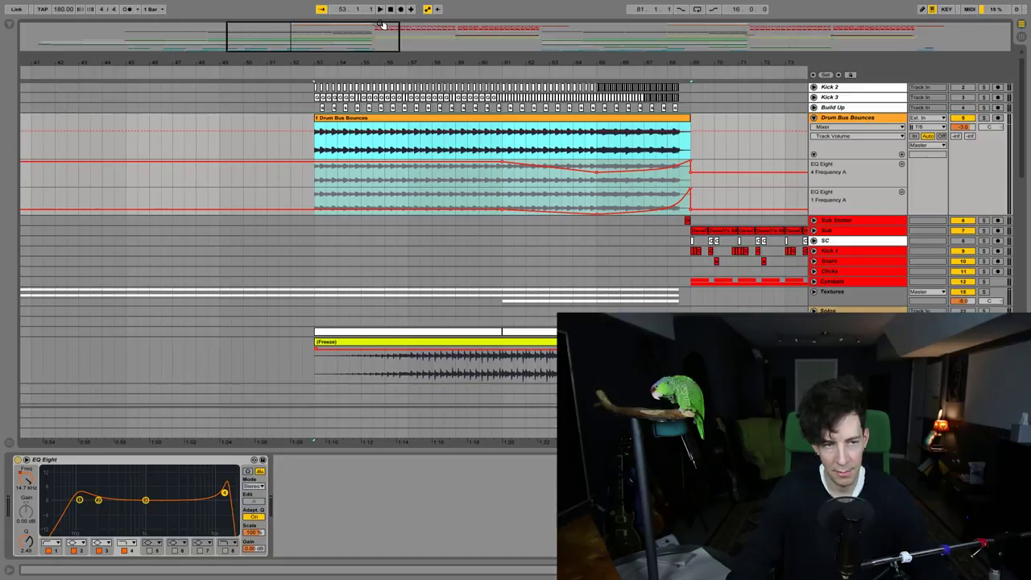
drag(284, 33, 285, 45)
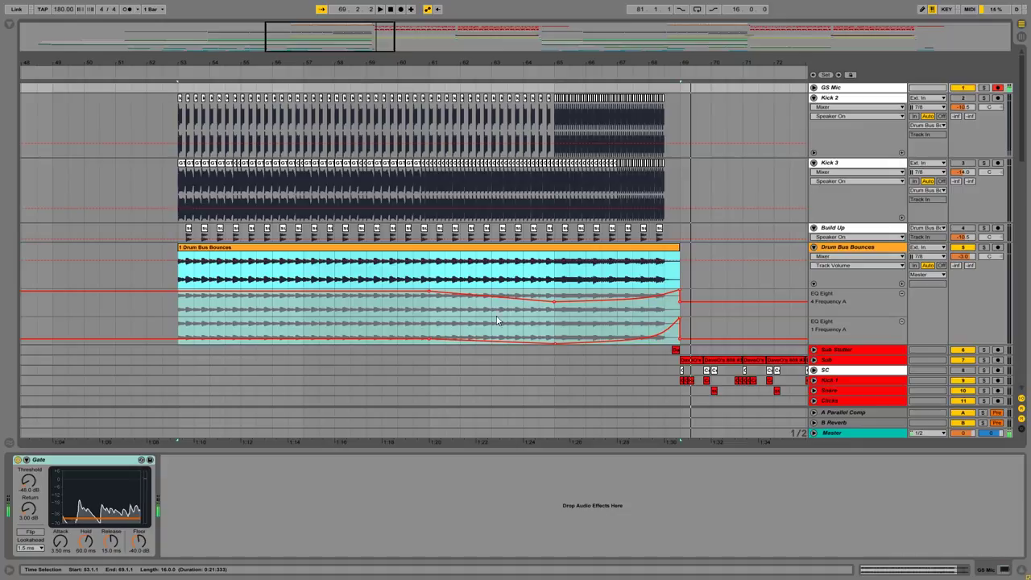
drag(432, 301, 584, 328)
drag(279, 38, 266, 89)
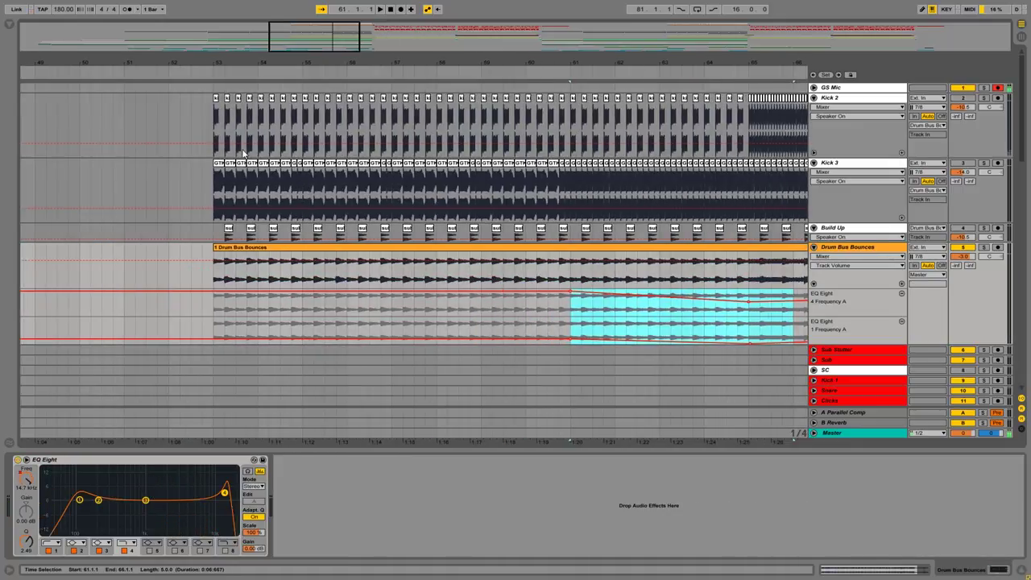
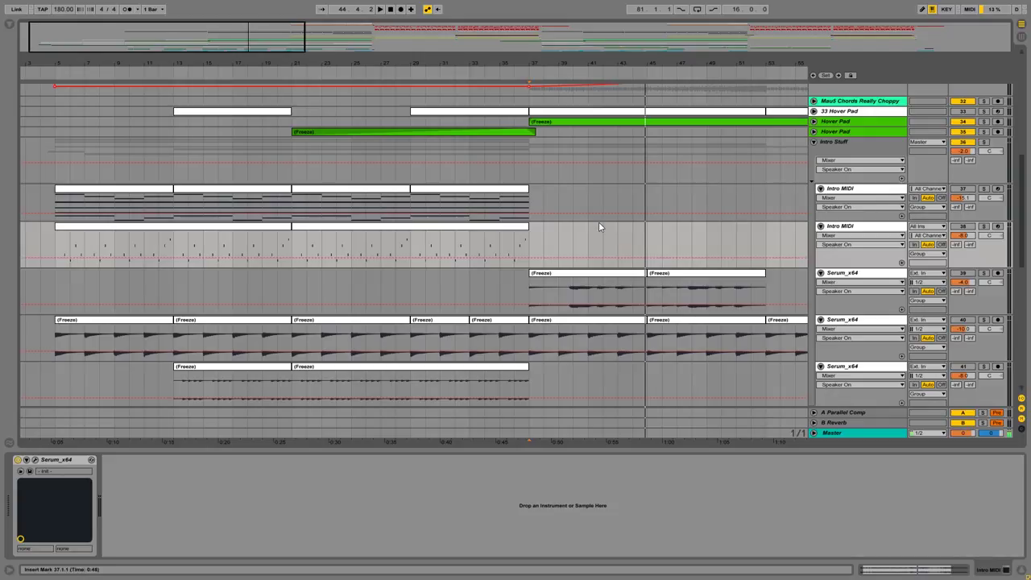
Look over the Intro Stuff, TTGL Samples and FX tracks and play the sample section
scroll(599, 223, down, 3)
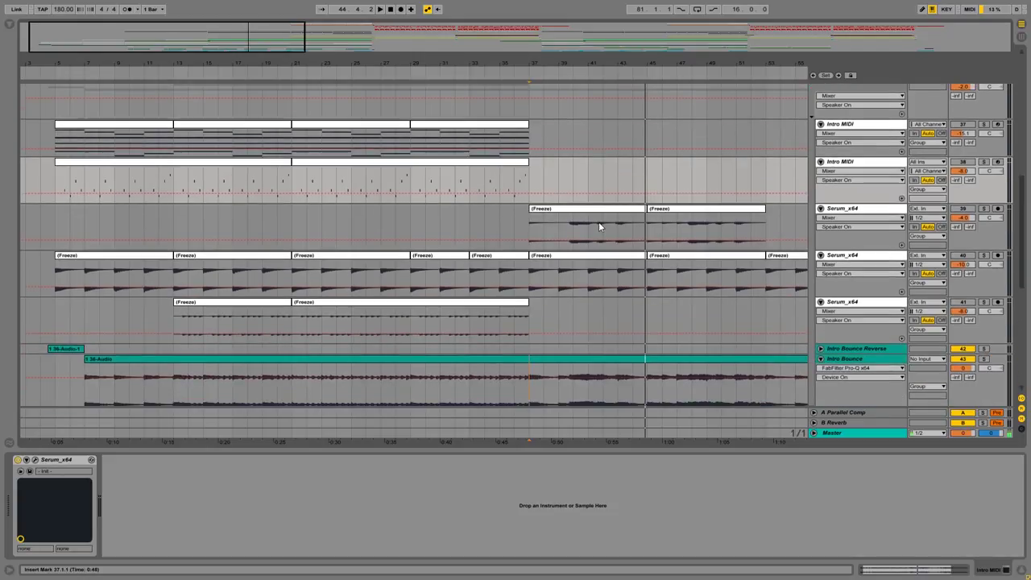
drag(303, 42, 284, 23)
scroll(423, 366, down, 1)
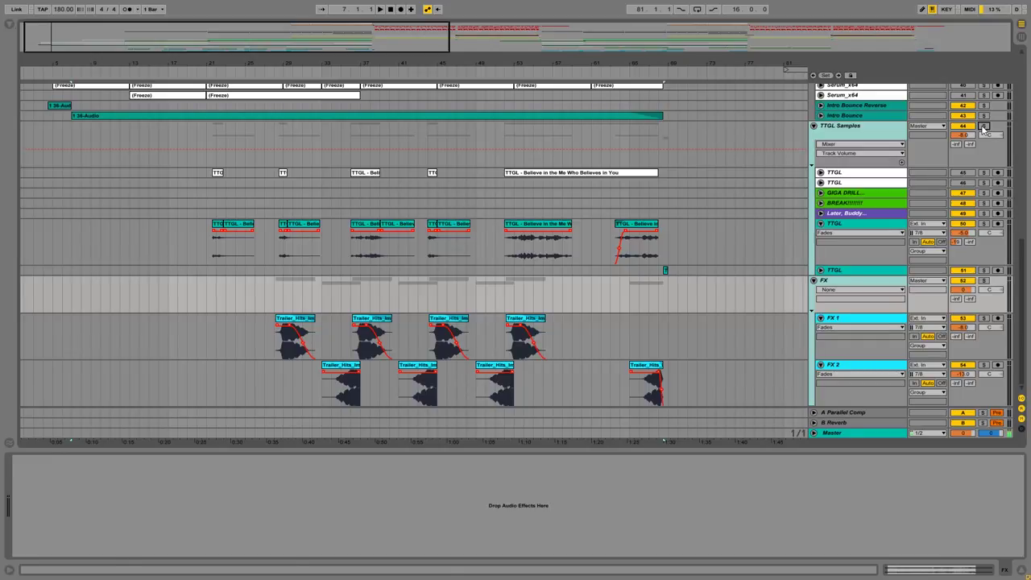
key(space)
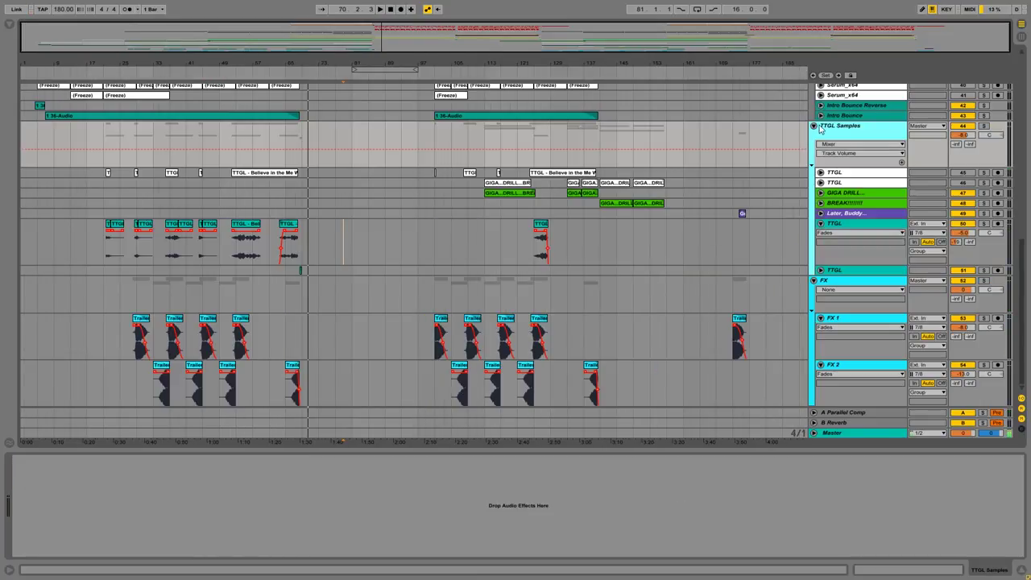
Fold the TTGL Samples, Mau5 Chords, Arp Thing, Intro Stuff and FX tracks to their compact height
click(815, 127)
scroll(742, 202, up, 10)
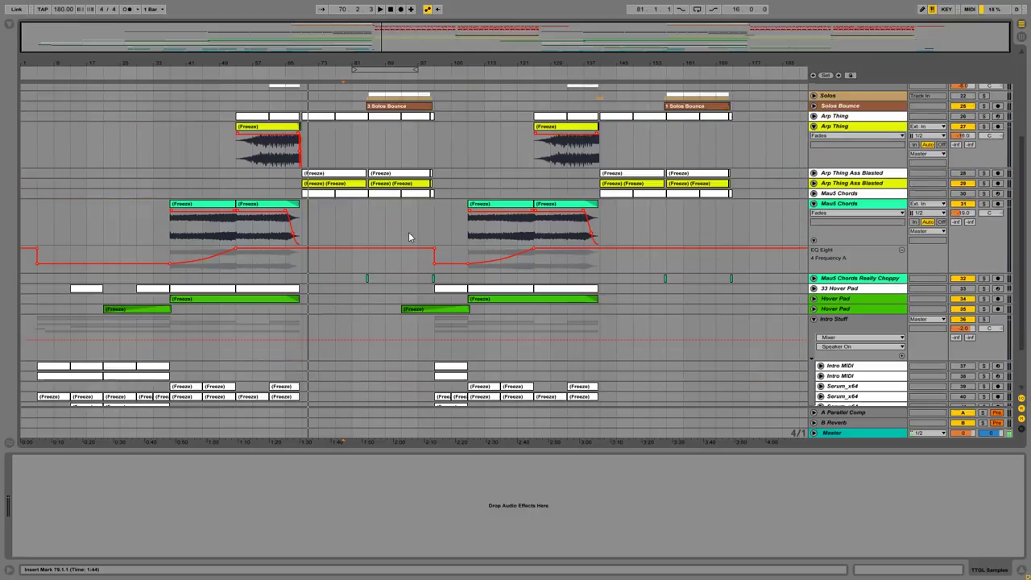
scroll(828, 274, up, 4)
click(814, 269)
click(811, 190)
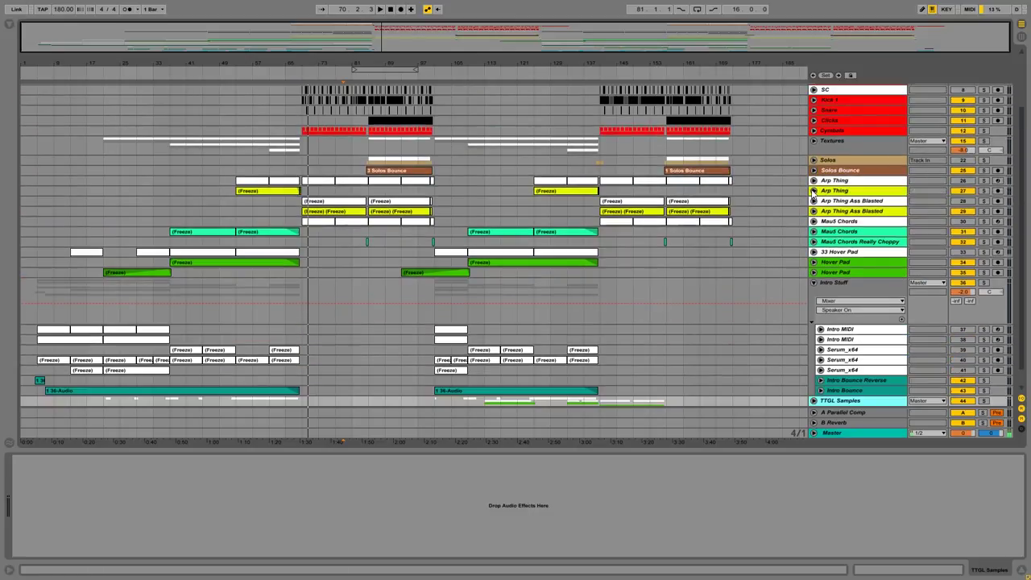
scroll(808, 187, down, 1)
click(814, 264)
scroll(810, 258, up, 5)
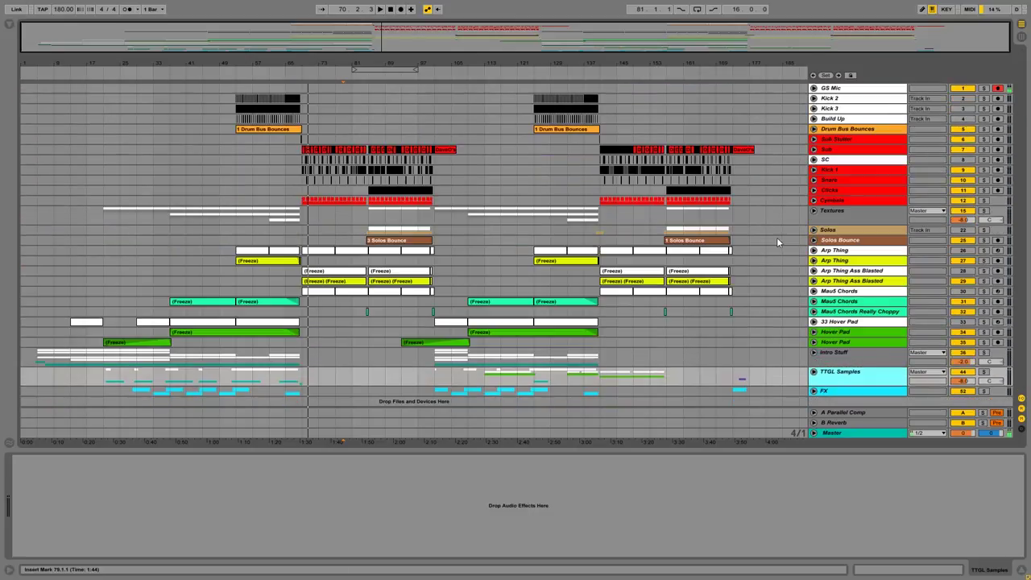
Set the playback position near bar 61, late in the first build-up, and play the arrangement from there
click(288, 151)
click(272, 177)
key(space)
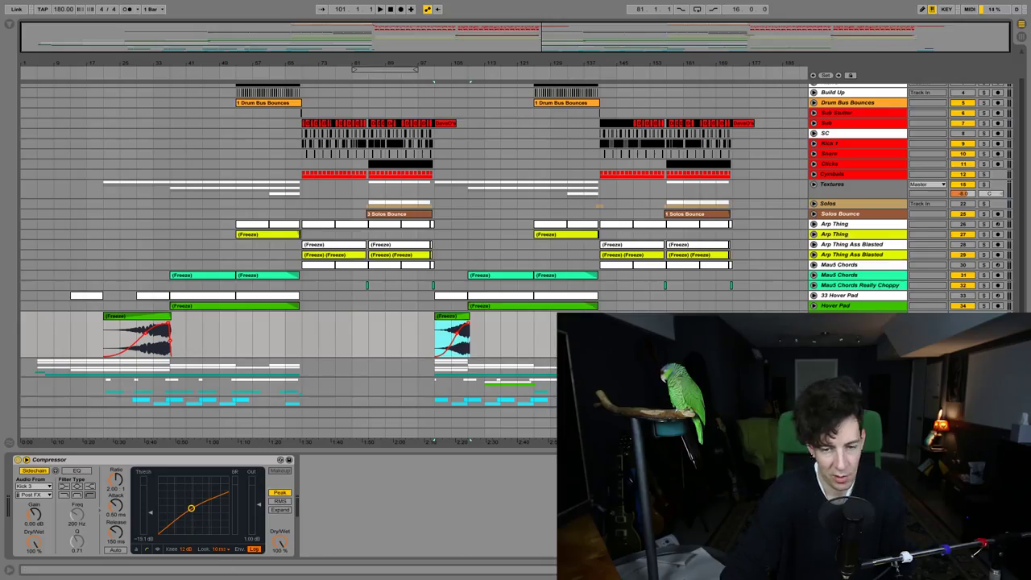
Fold the expanded Hover Pad track to its compact height
click(814, 315)
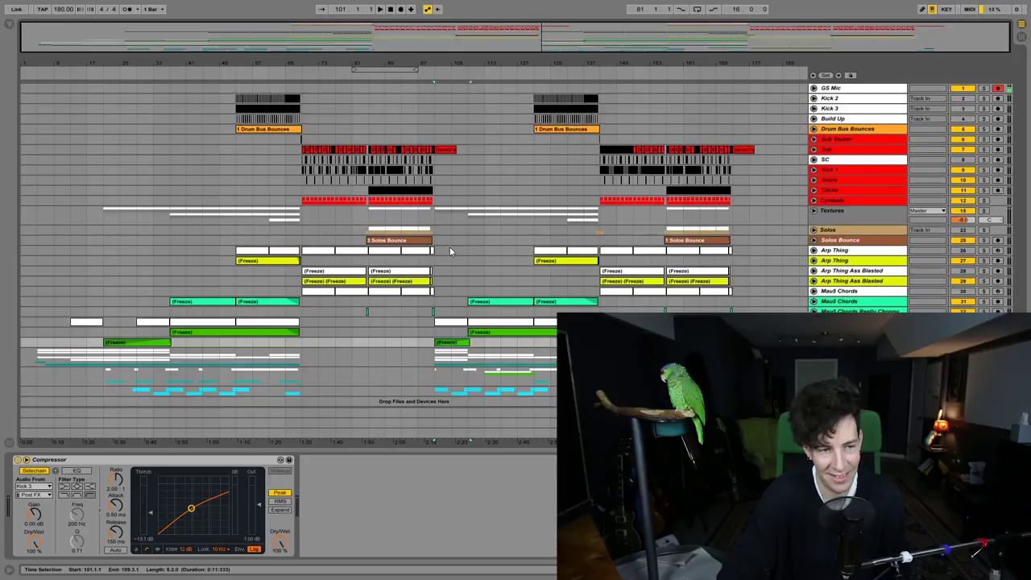
drag(339, 63, 339, 121)
drag(380, 30, 380, 50)
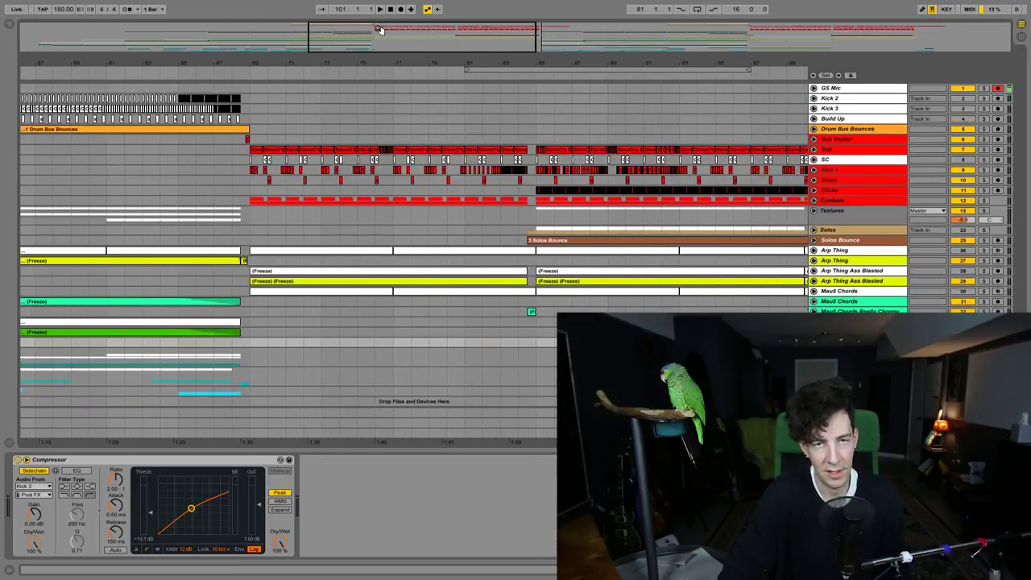
Unfold the Sub, Kick 1, Snare and Cymbals tracks to show their clips in the drop from bar 69
drag(380, 29, 398, 28)
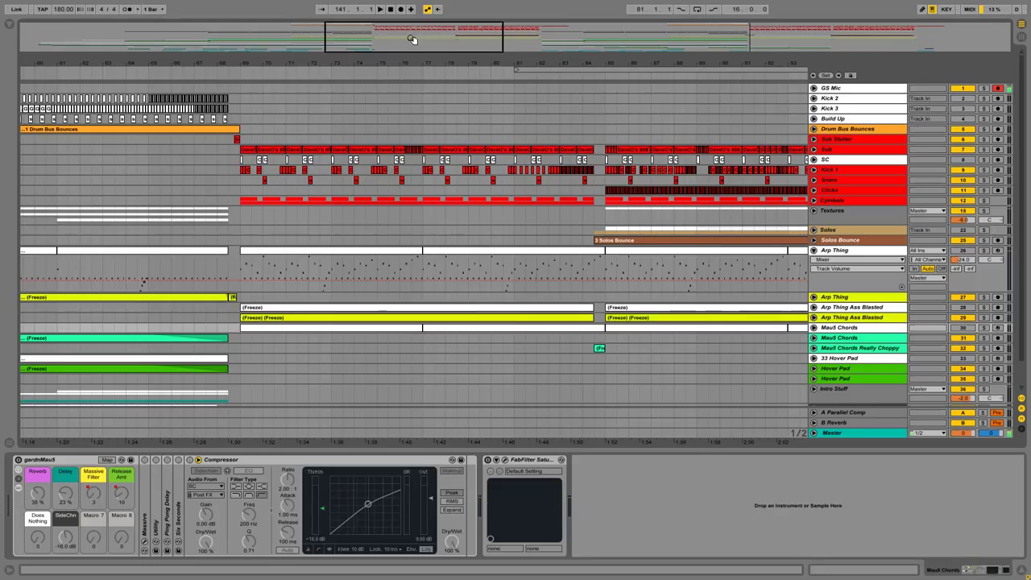
drag(412, 39, 410, 68)
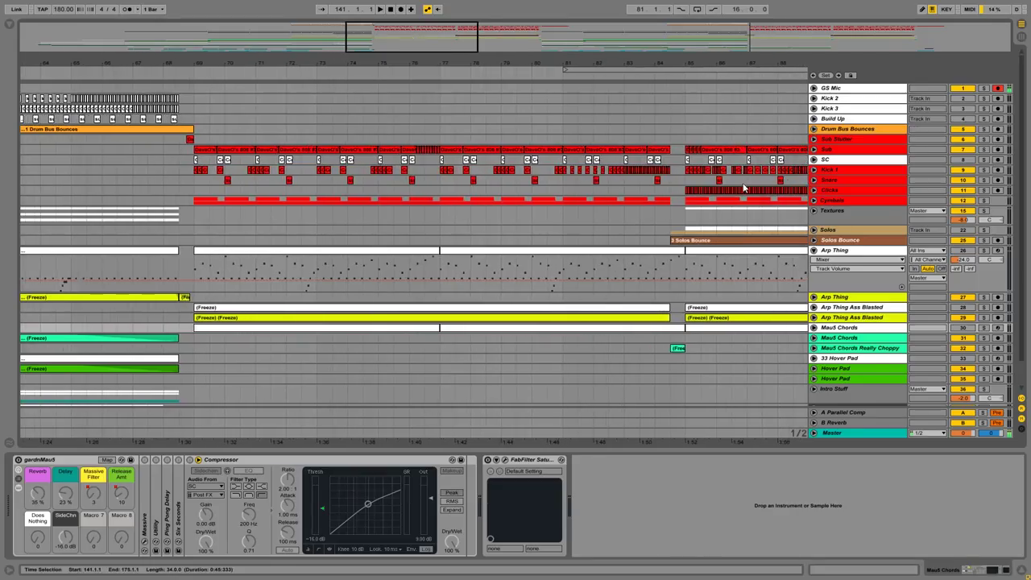
click(830, 150)
click(844, 158)
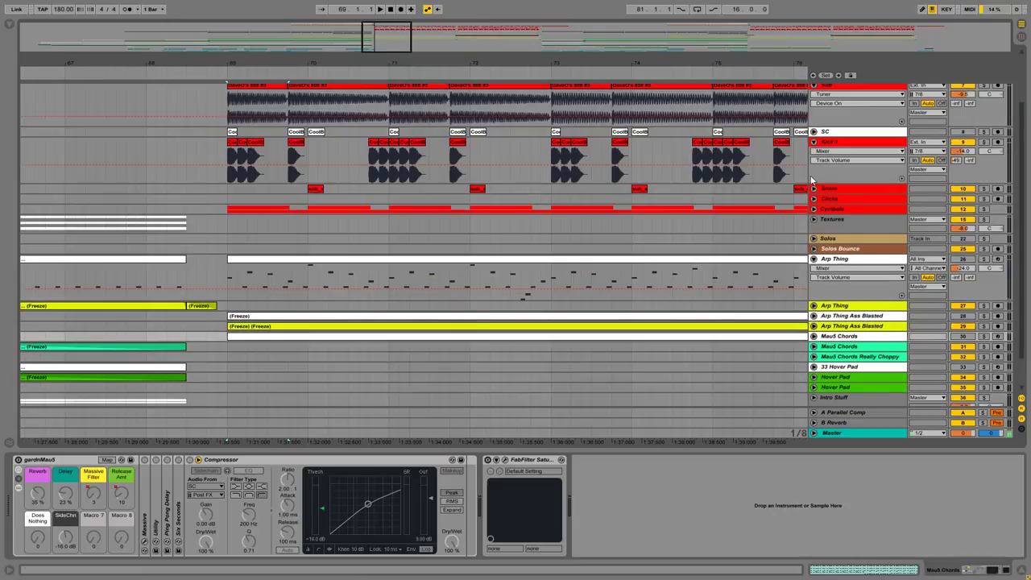
click(813, 188)
scroll(484, 143, down, 2)
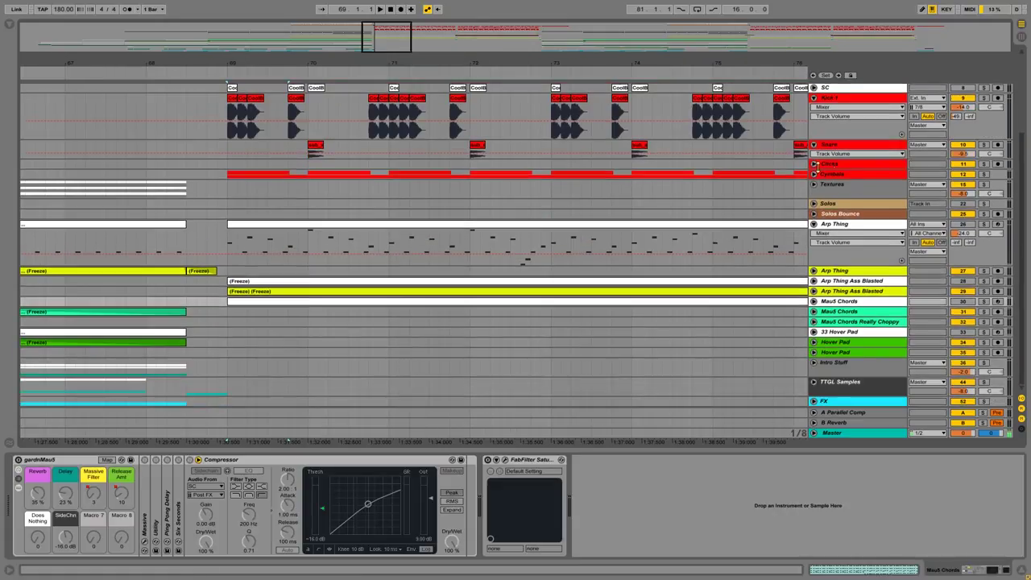
click(813, 175)
scroll(373, 165, down, 3)
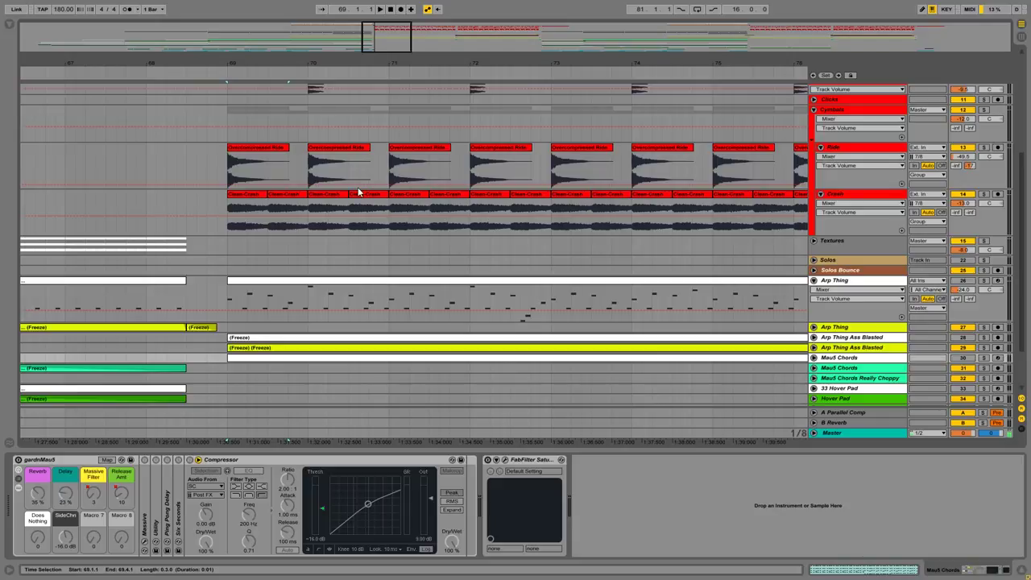
Unfold the two Arp Thing Ass Blasted tracks to show their frozen waveforms
scroll(359, 192, down, 2)
click(813, 302)
scroll(814, 286, down, 3)
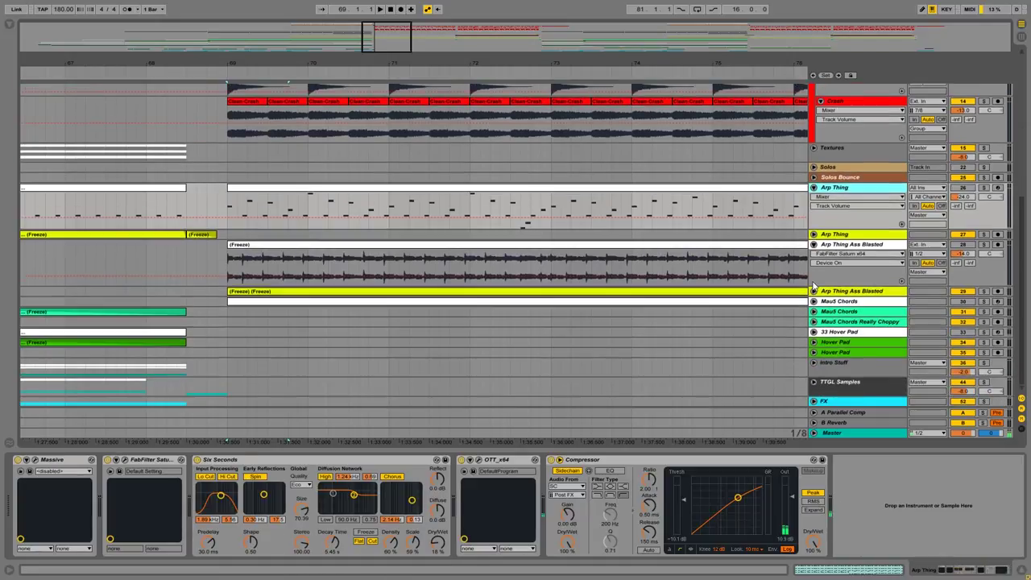
click(842, 244)
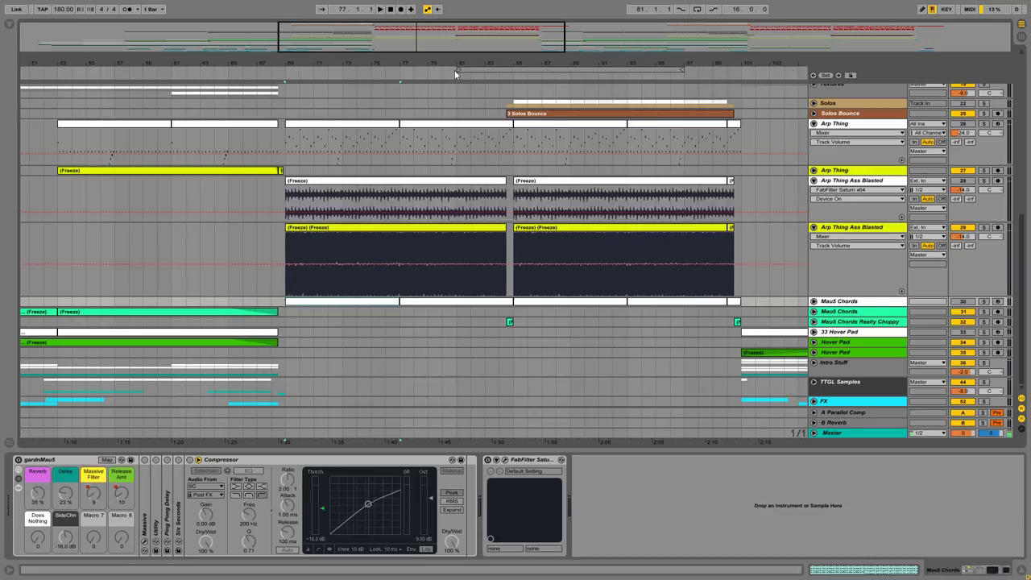
Select the Mau5 Chords Really Choppy clip before bar 85, followed by the yellow Arp Thing Ass Blasted clip starting at bar 69
scroll(515, 133, up, 3)
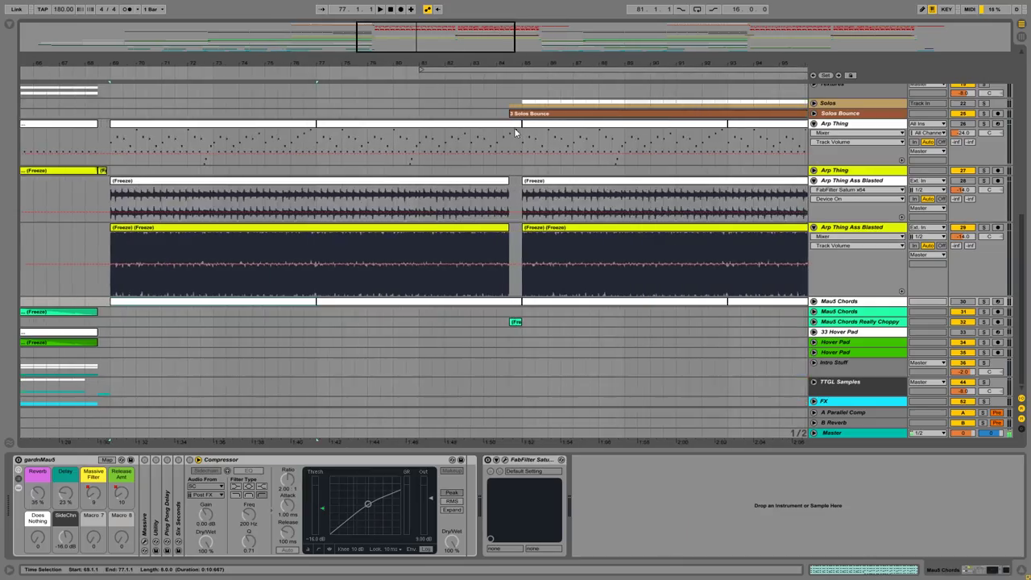
click(516, 323)
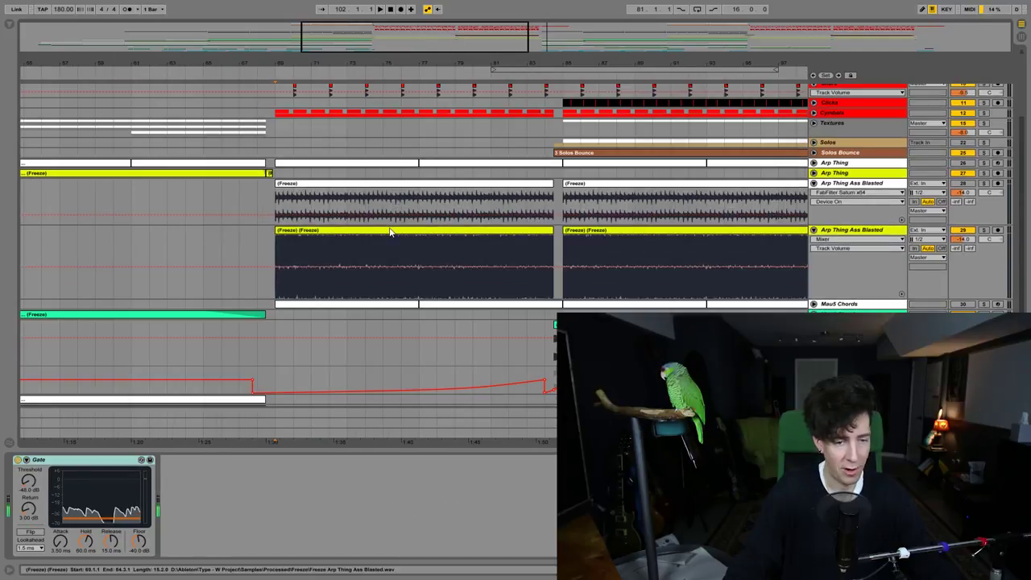
click(390, 232)
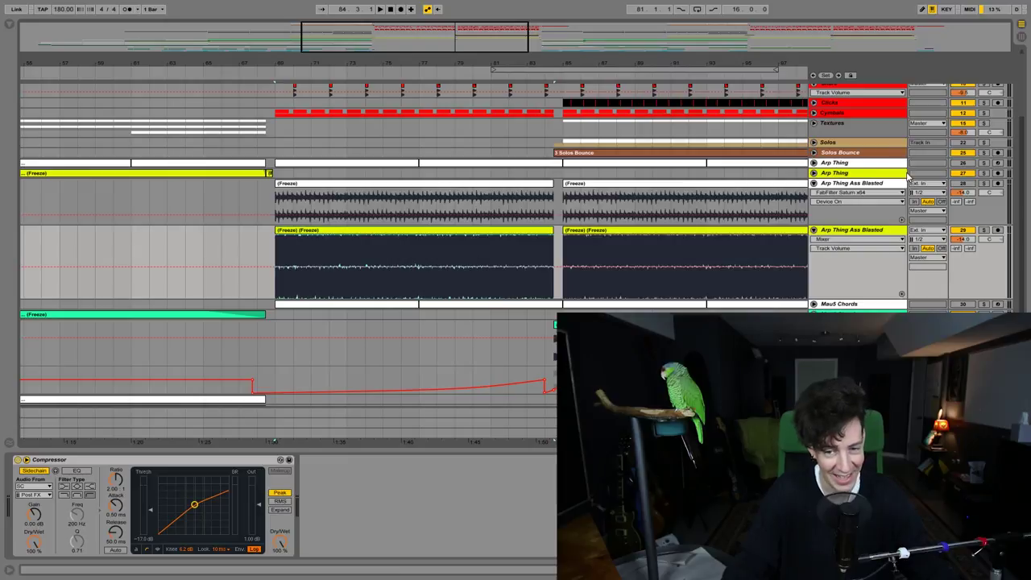
Unfold the white Arp Thing track and play its MIDI clip from bar 69
click(815, 164)
drag(339, 31, 348, 40)
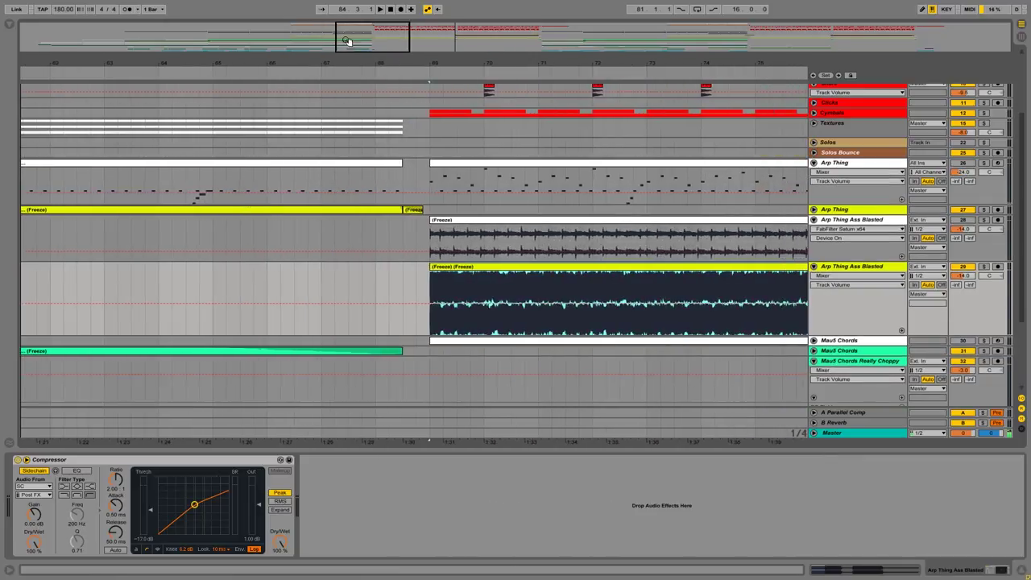
click(492, 164)
key(space)
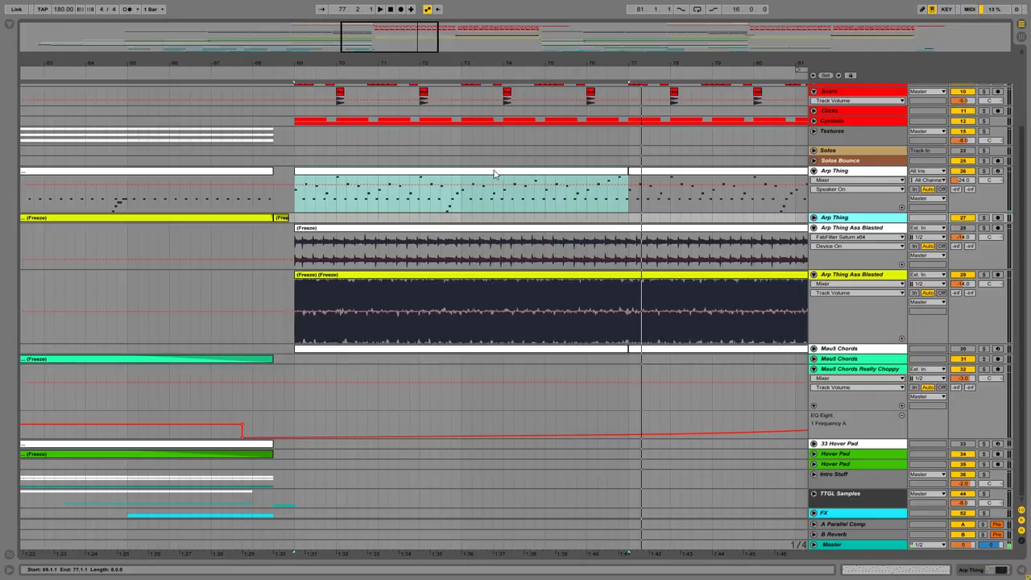
Solo the white Arp Thing Ass Blasted track and play its frozen clip from bar 69
click(894, 228)
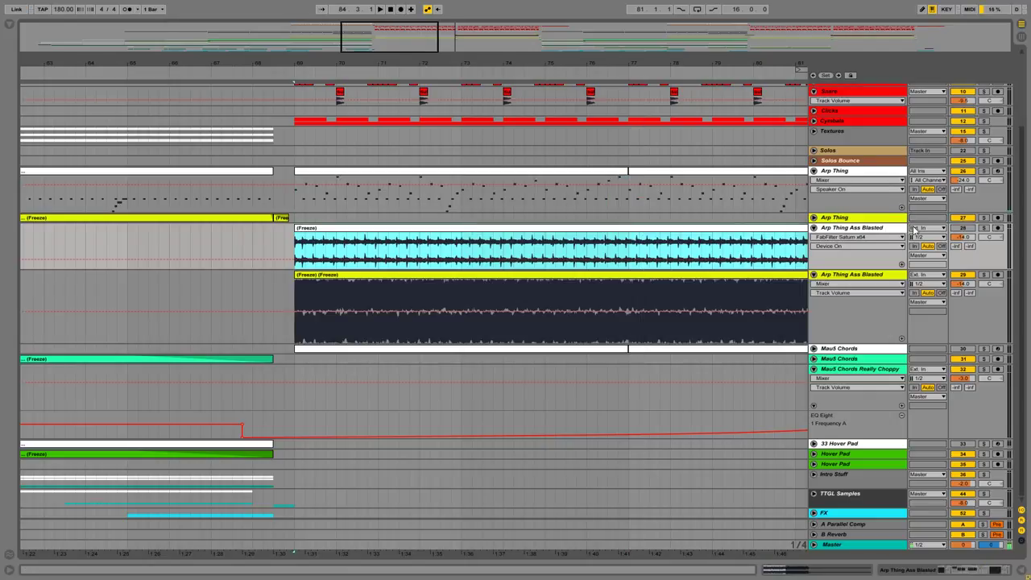
click(985, 229)
key(space)
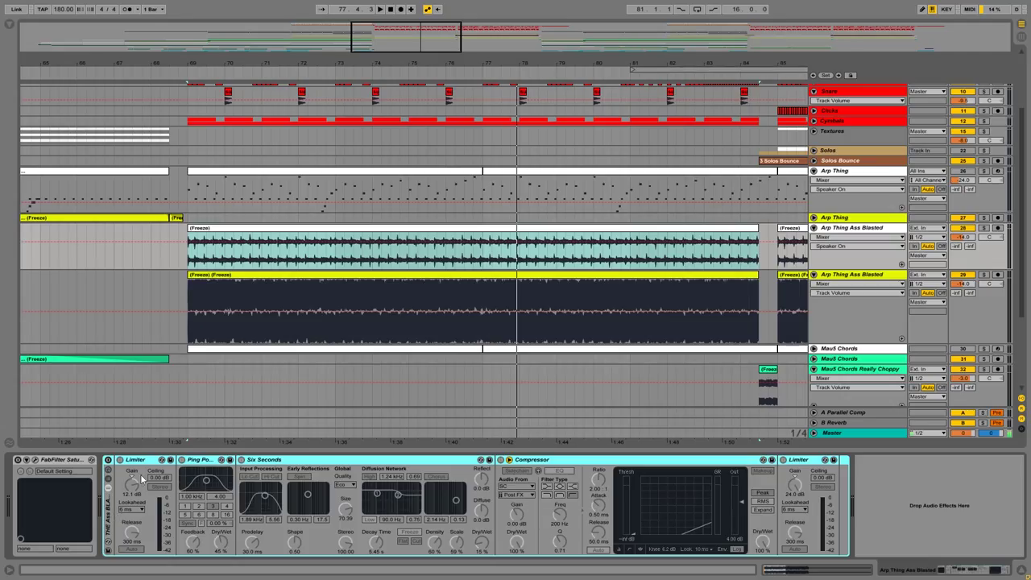
Examine the rack's Limiter, Ping Pong Delay, Six Seconds, Compressor and final Limiter on the white Arp Thing Ass Blasted track
click(140, 461)
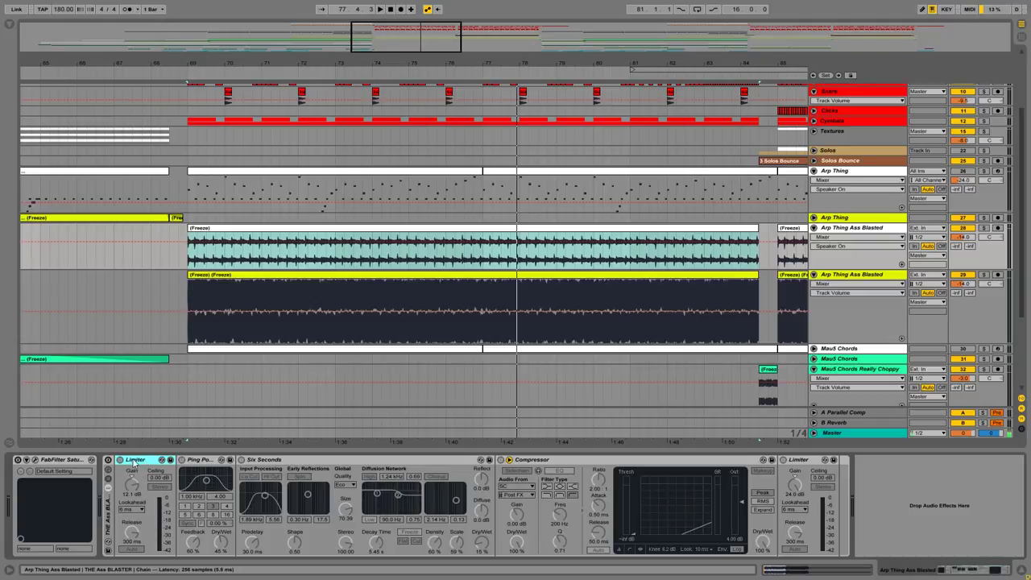
click(198, 461)
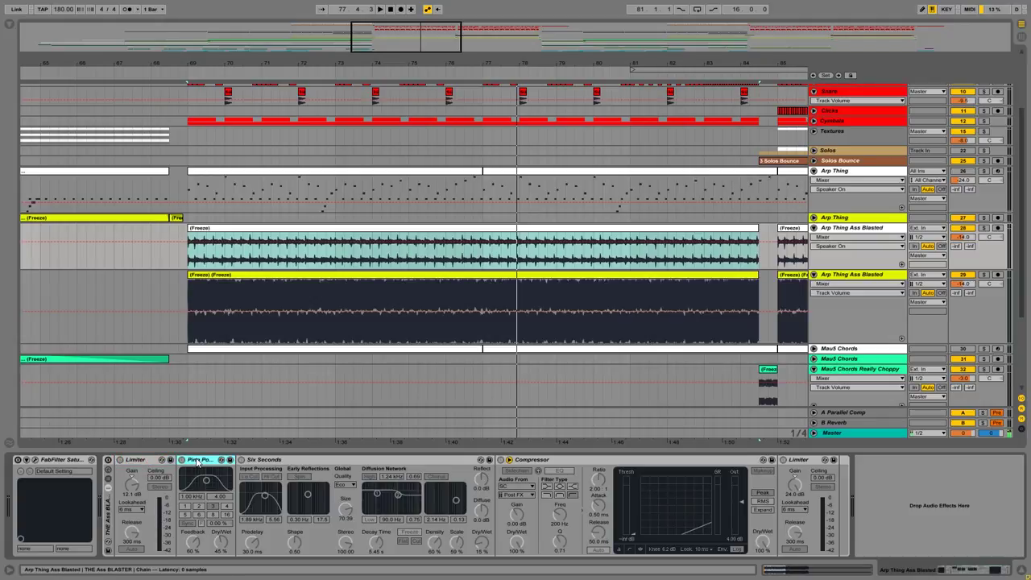
click(314, 460)
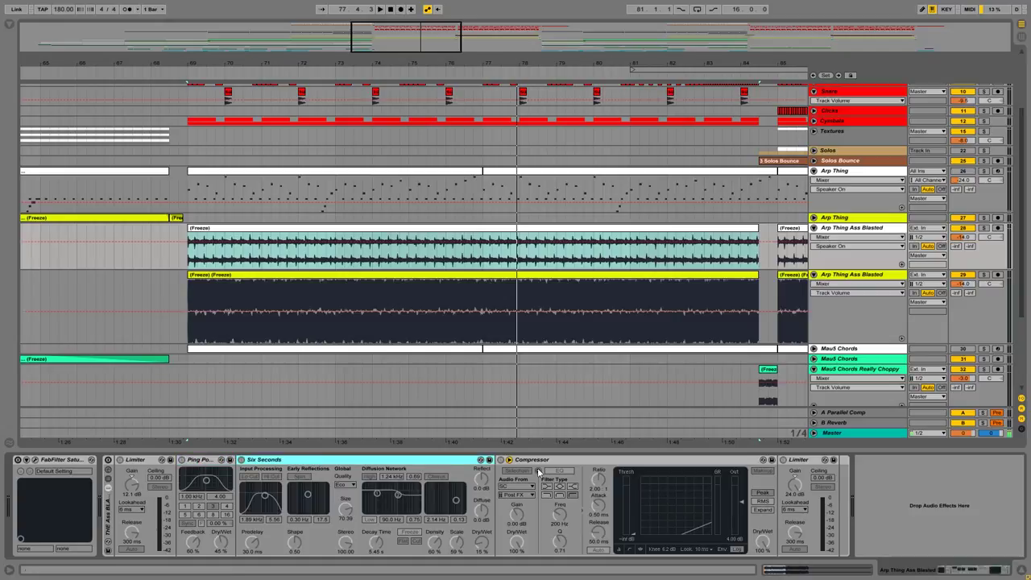
click(597, 461)
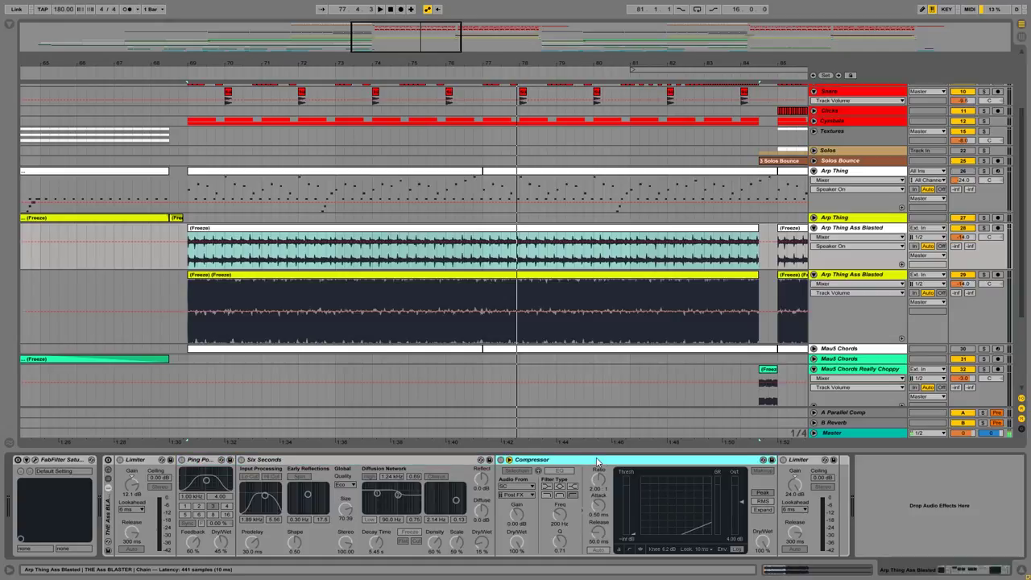
click(811, 461)
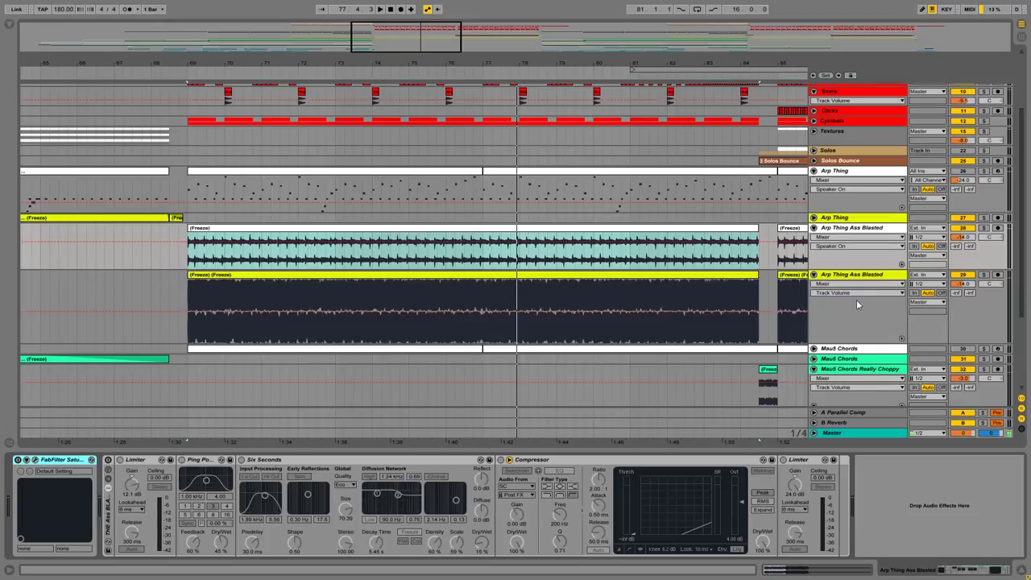
Select the yellow Arp Thing Ass Blasted track, solo it and play it
click(859, 281)
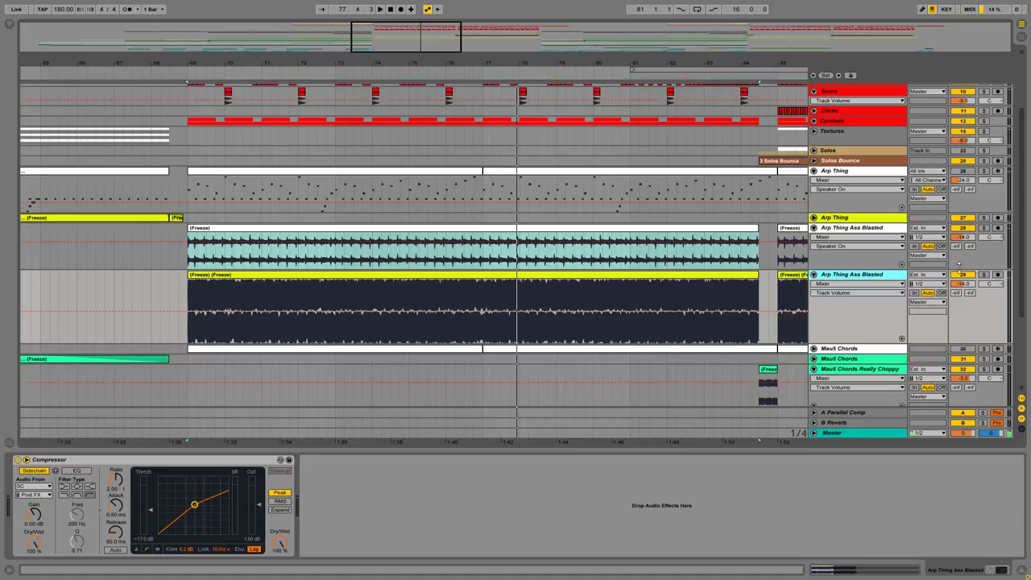
key(space)
click(984, 275)
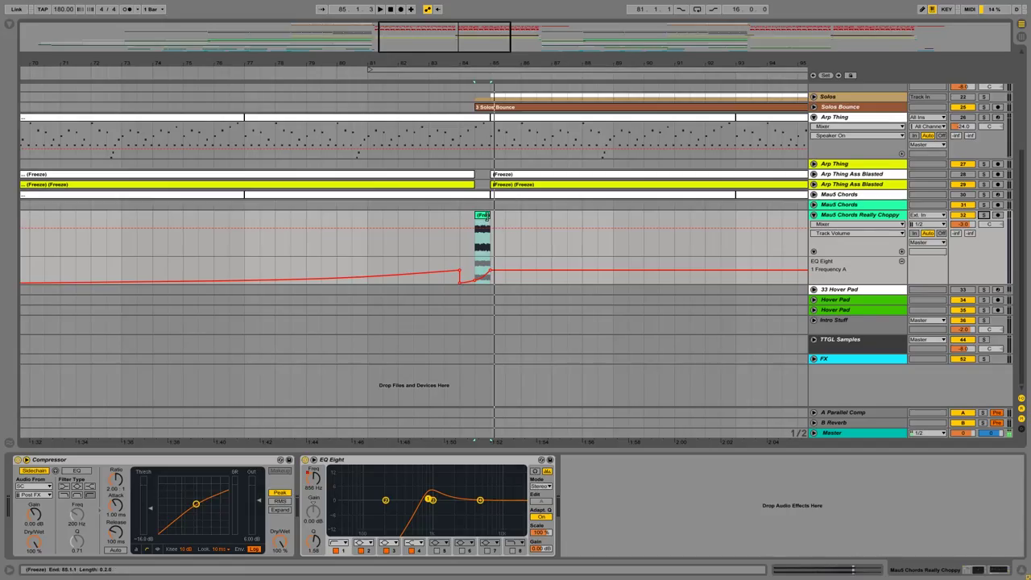
Examine the transposition envelope of the Mau5 Chords Really Choppy clip before bar 85 and hide the clip view
double_click(487, 220)
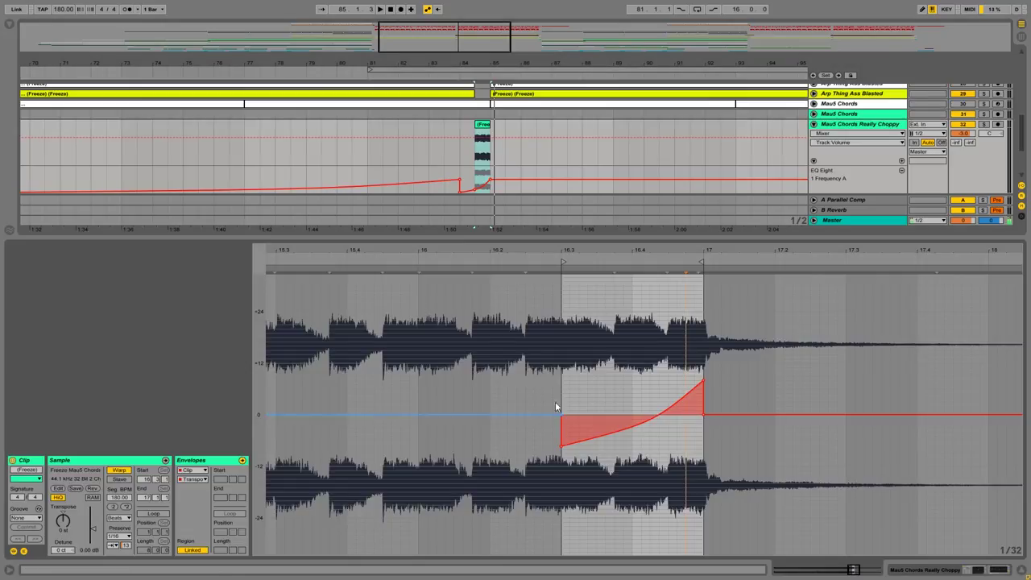
drag(668, 250, 508, 462)
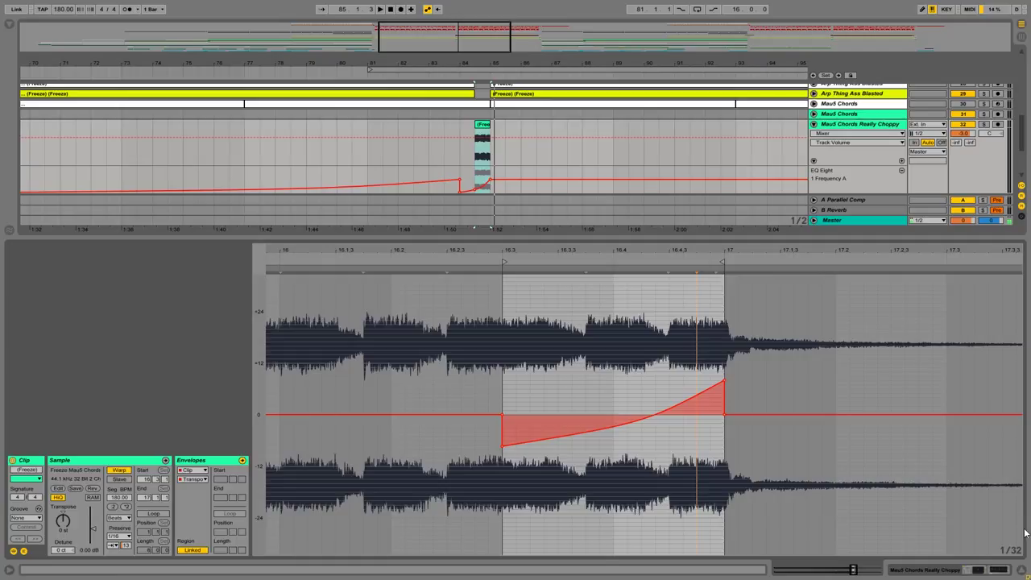
click(1021, 572)
click(464, 448)
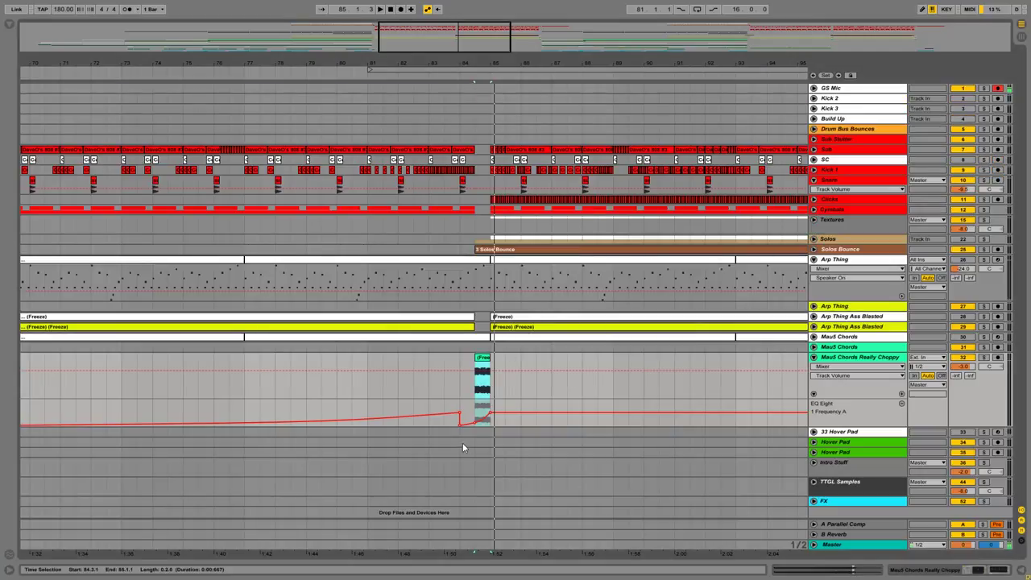
Toggle solo on the Mau5 Chords Really Choppy track and fold the Solos Bounce track
click(984, 358)
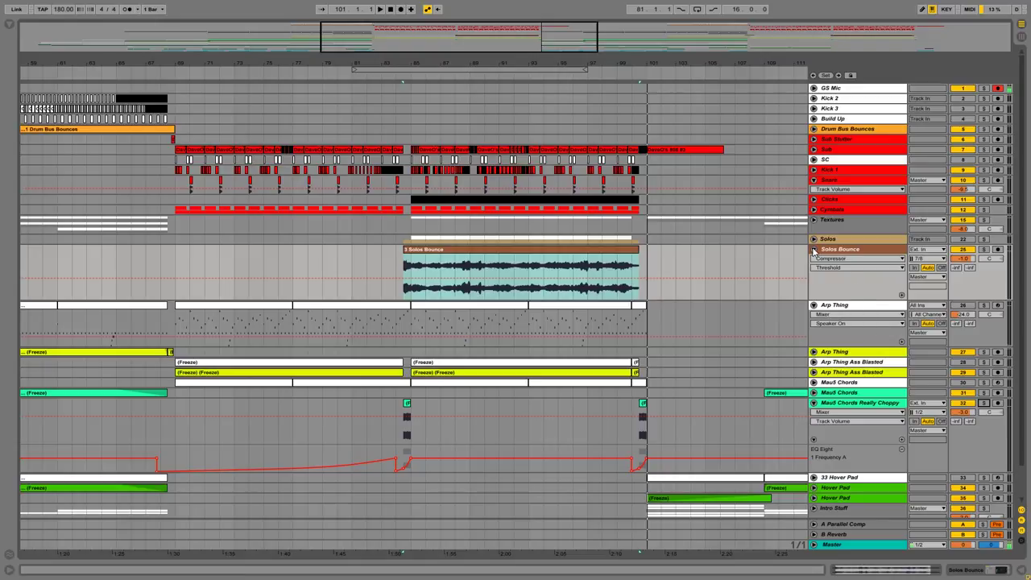
click(813, 250)
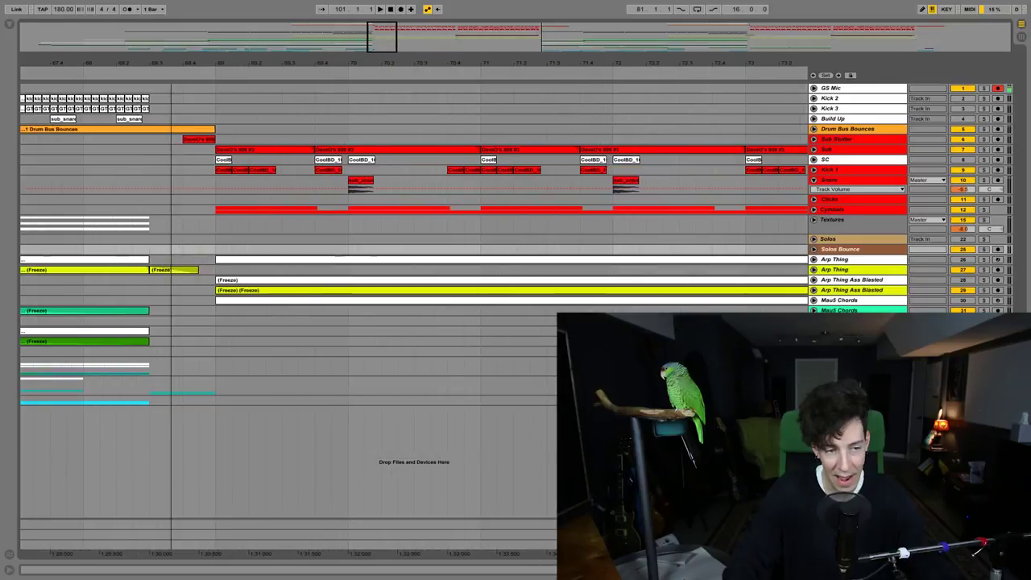
Select the Sub and Kick 1 tracks together and solo them for the first drop
mouse_move(373, 40)
mouse_down()
mouse_move(379, 29)
mouse_move(369, 30)
mouse_up()
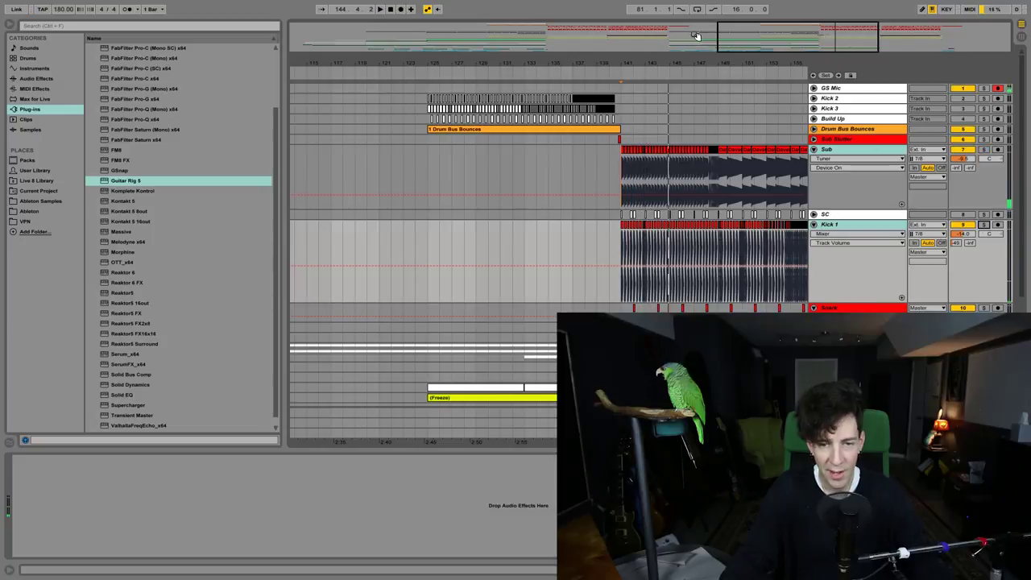
drag(752, 36, 501, 69)
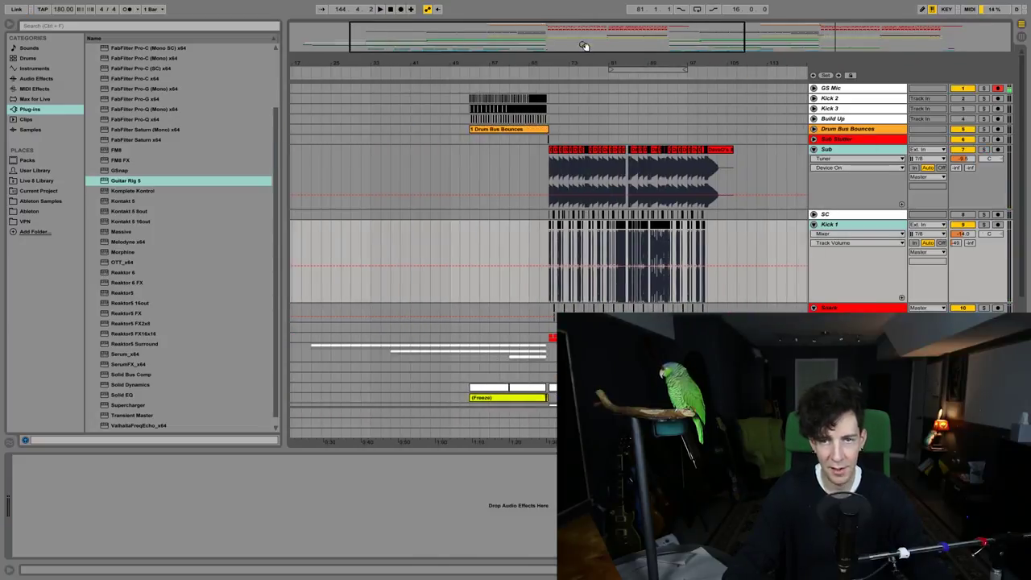
drag(544, 30, 599, 32)
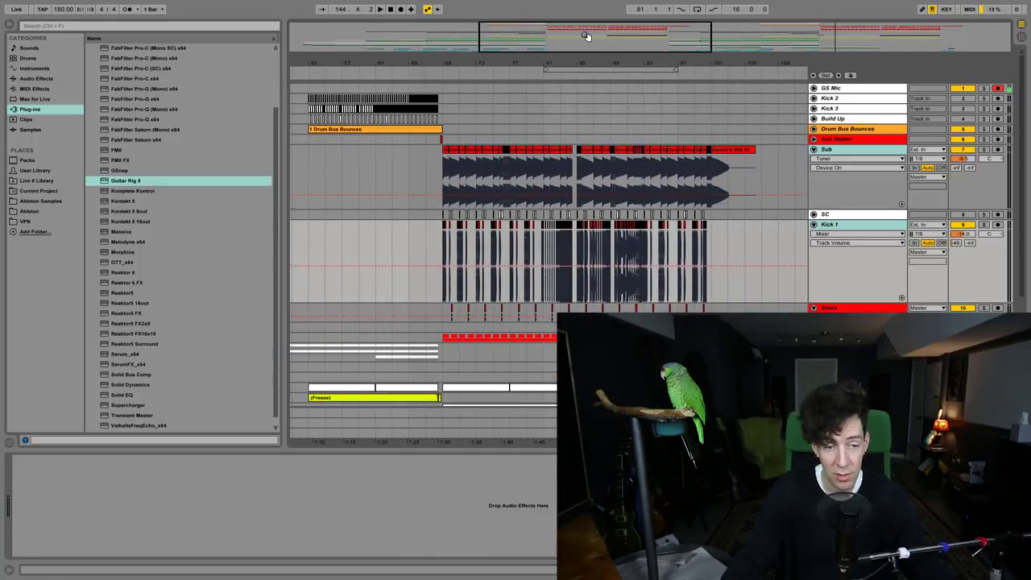
click(884, 150)
ctrl+click(885, 227)
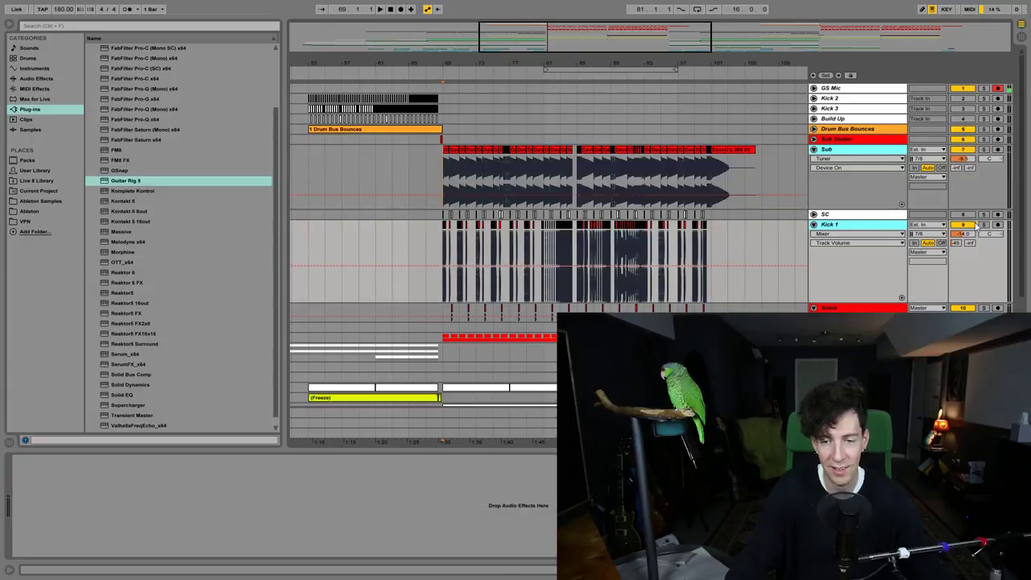
click(983, 226)
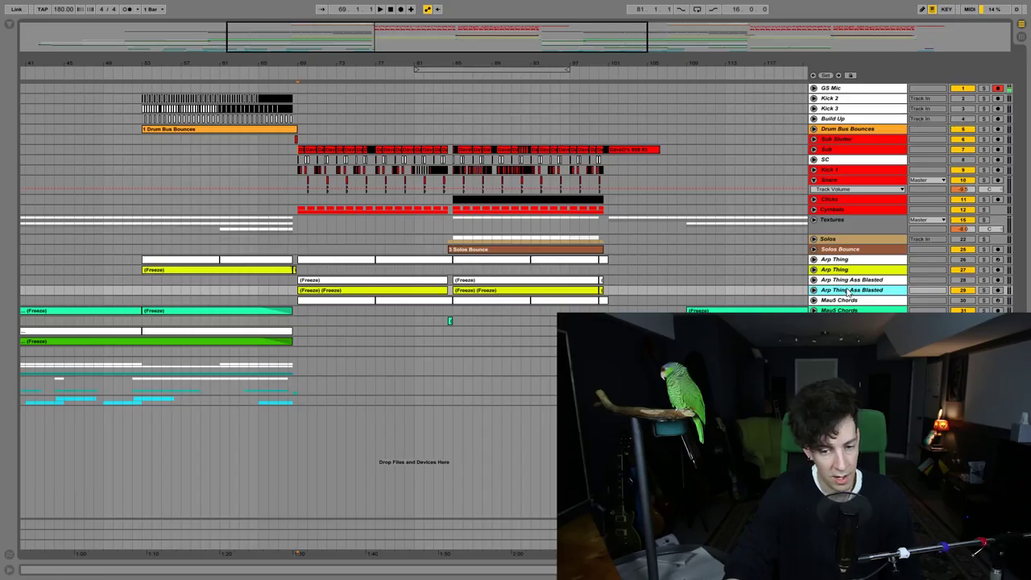
Examine the device chain of the white Arp Thing Ass Blasted track and open its FabFilter Saturn plug-in
click(851, 279)
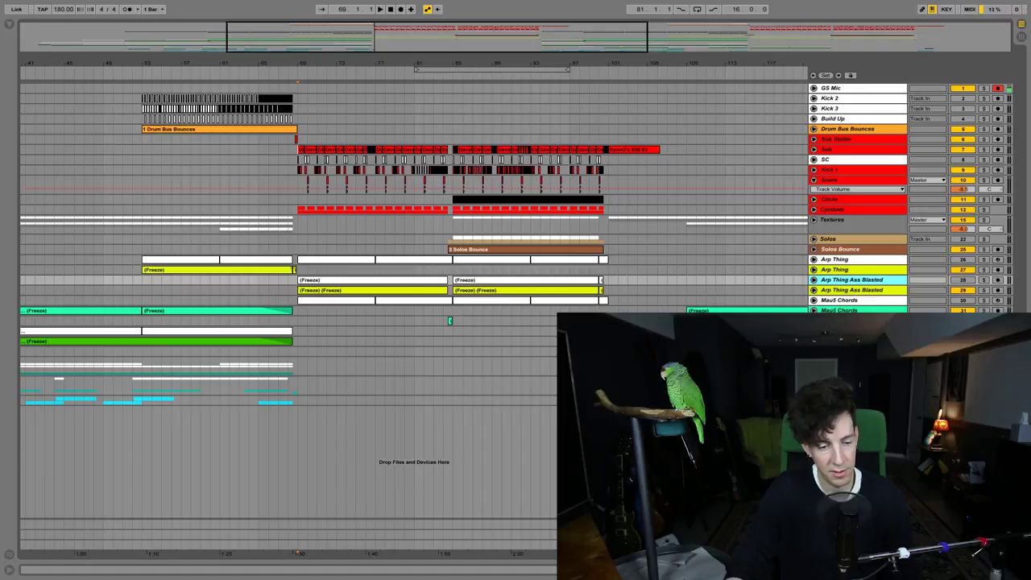
key(shift+Tab)
click(110, 524)
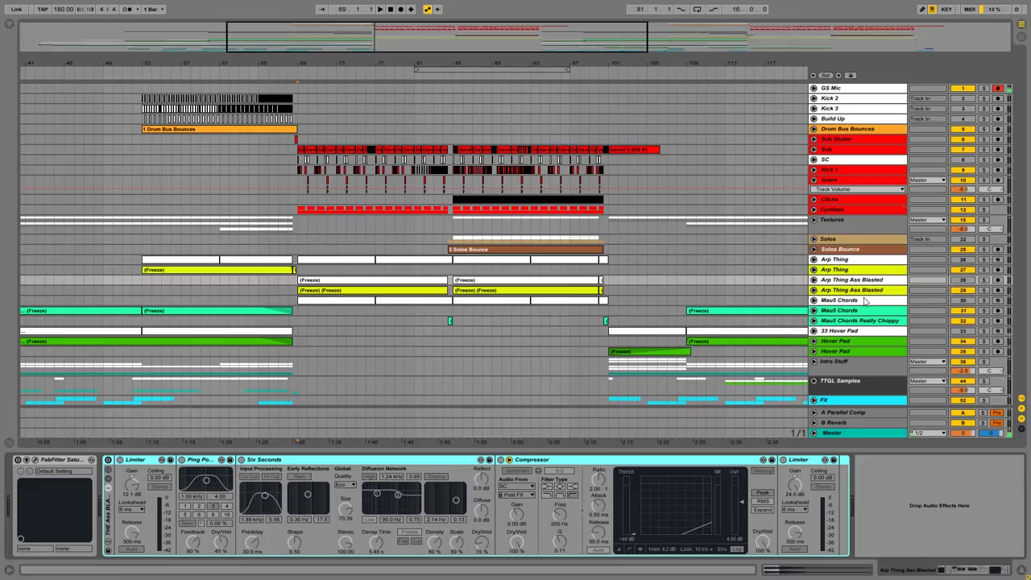
click(80, 463)
click(35, 460)
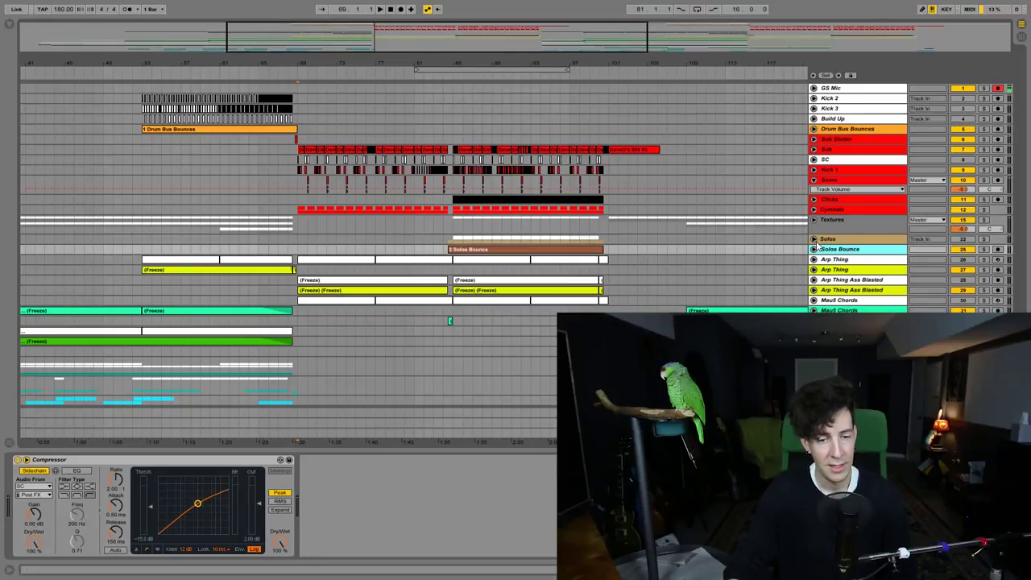
Unfold the Solos group and select one of the tracks inside it to inspect
click(815, 239)
click(854, 288)
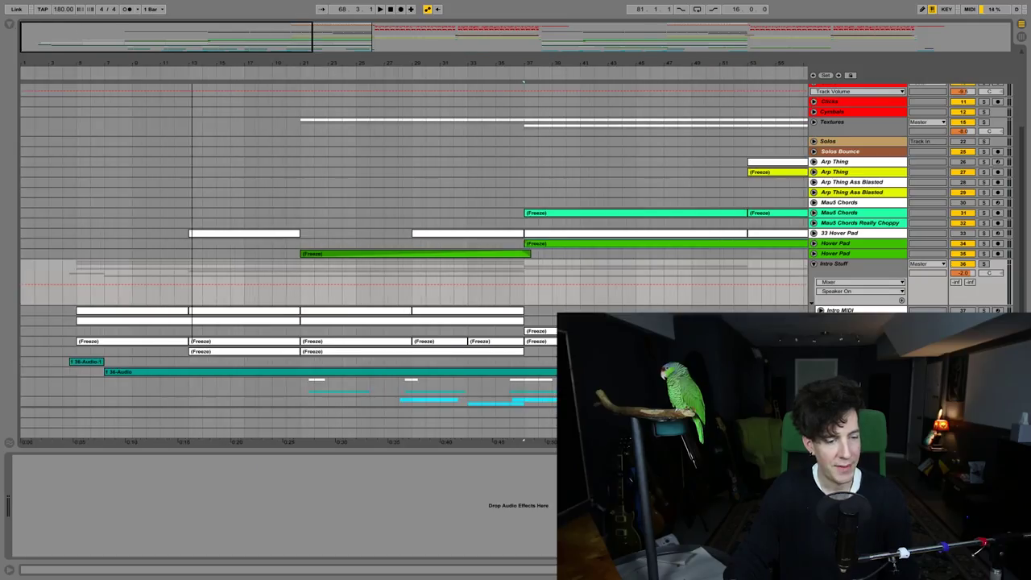
Search the presets of Guitar Rig 5 on the Intro Stuff track for "cave" and choose the first match
drag(185, 45, 184, 39)
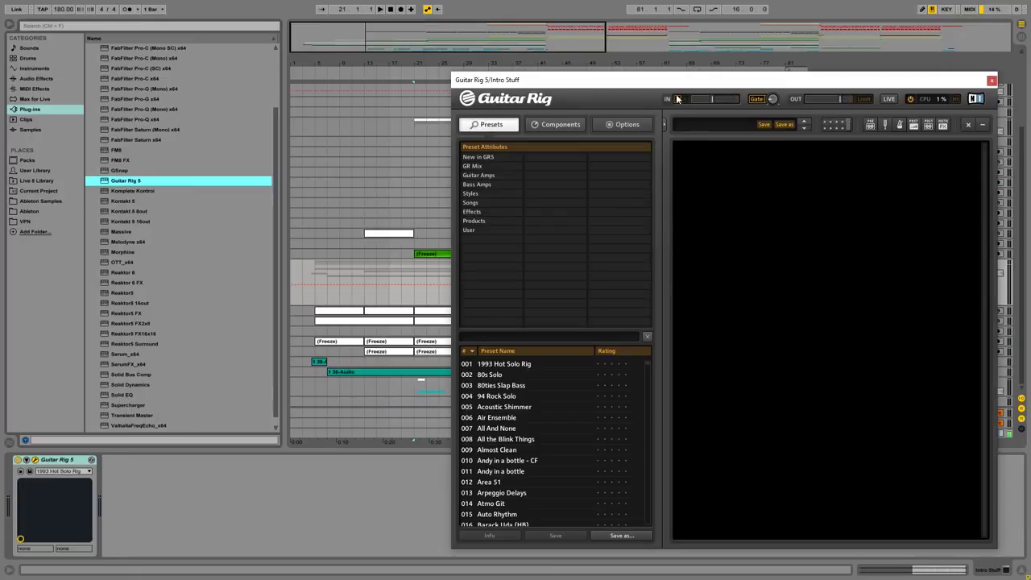
drag(674, 80, 585, 26)
click(477, 273)
text(cave)
click(407, 304)
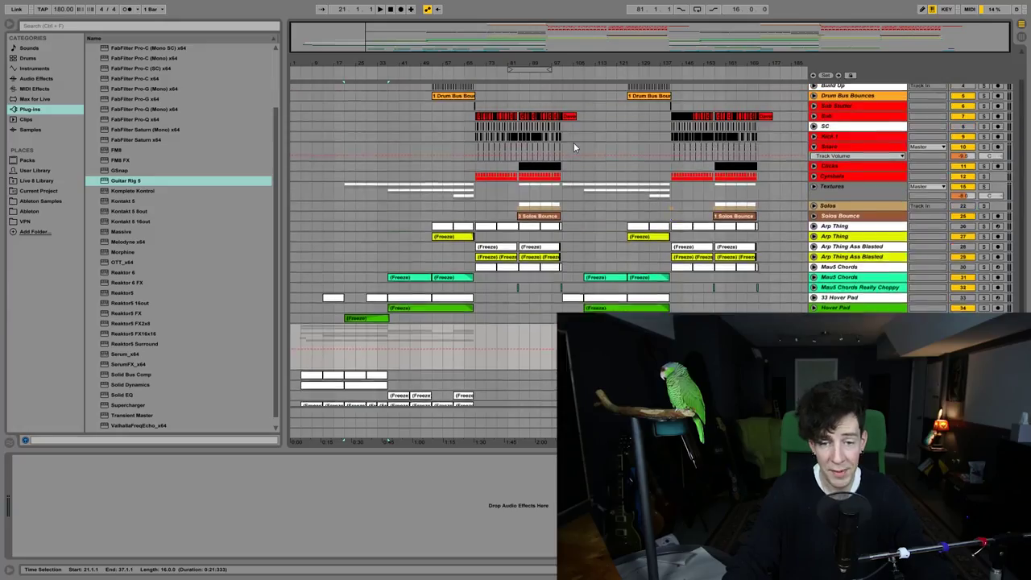
Select the Intro Stuff group track and fold it
scroll(574, 148, down, 4)
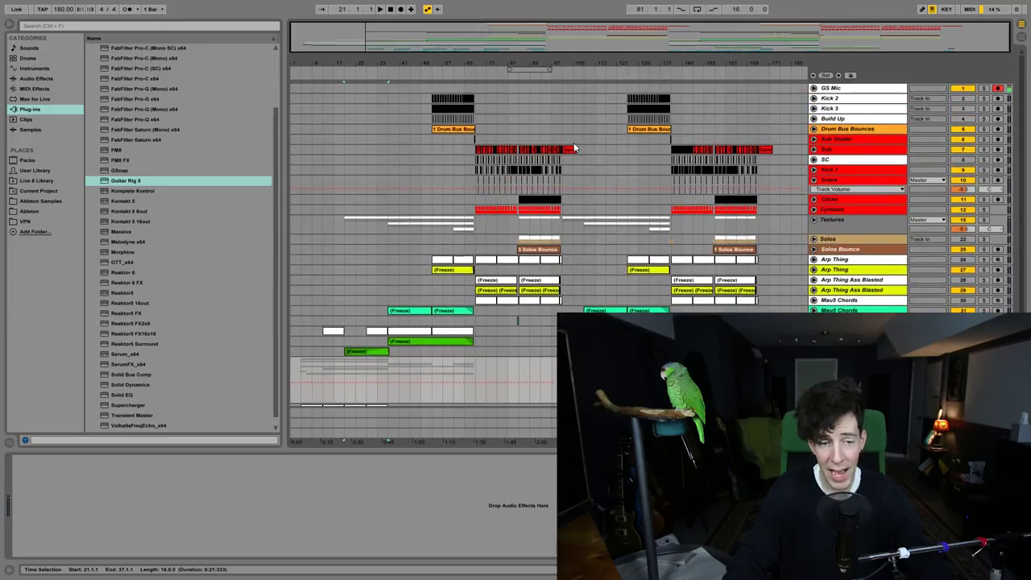
click(836, 268)
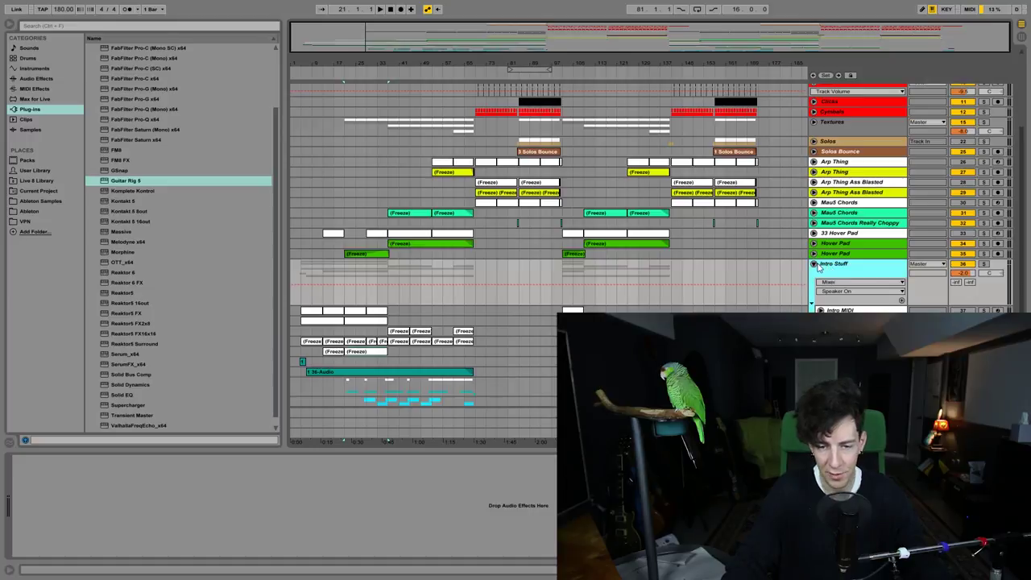
click(815, 264)
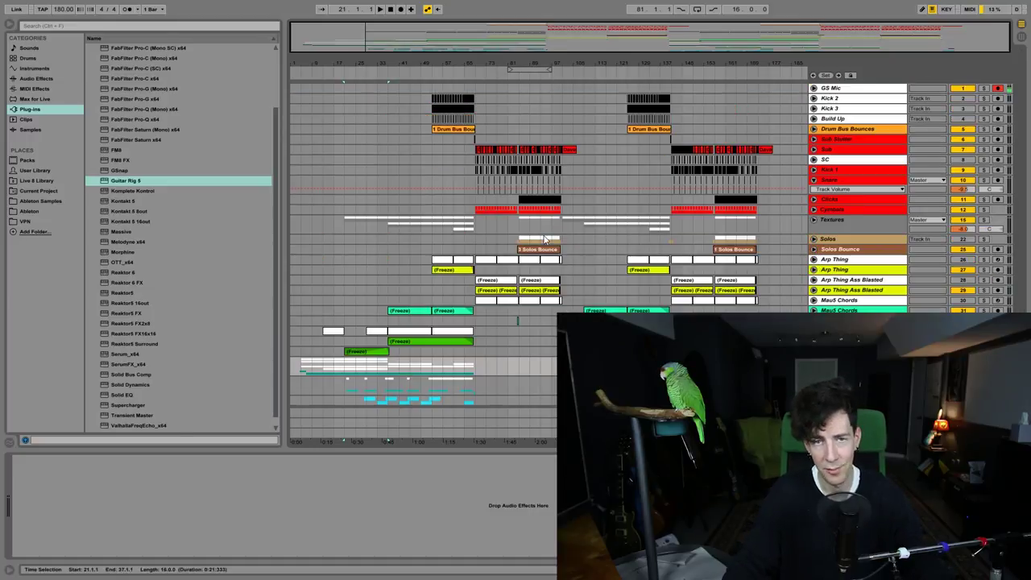